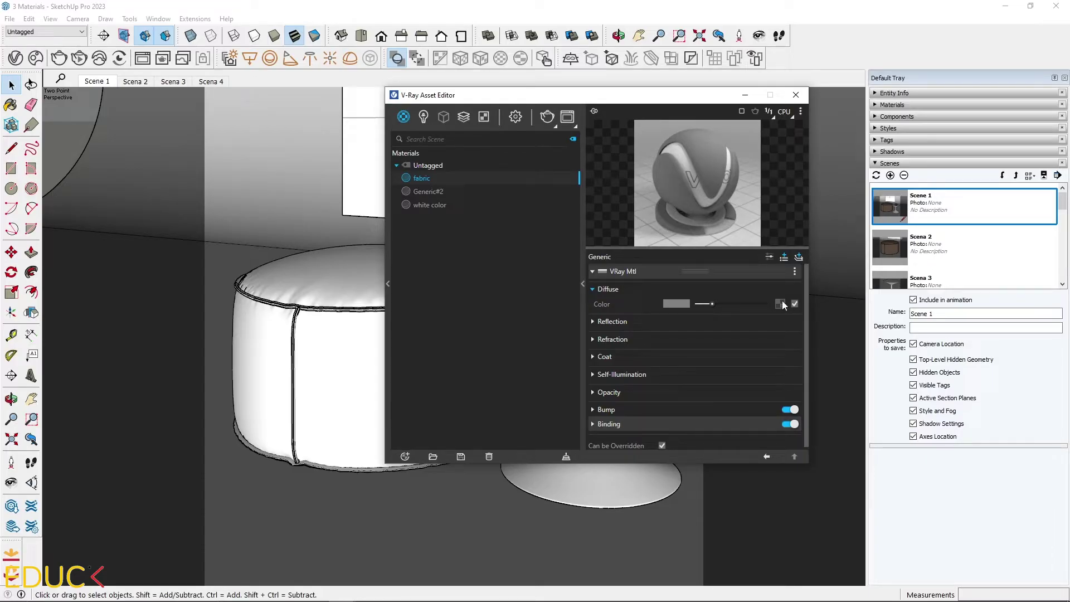
Step: Load fabric 1.jpg as the diffuse bitmap of the fabric material and paint the pouf with that material
left_click(781, 302)
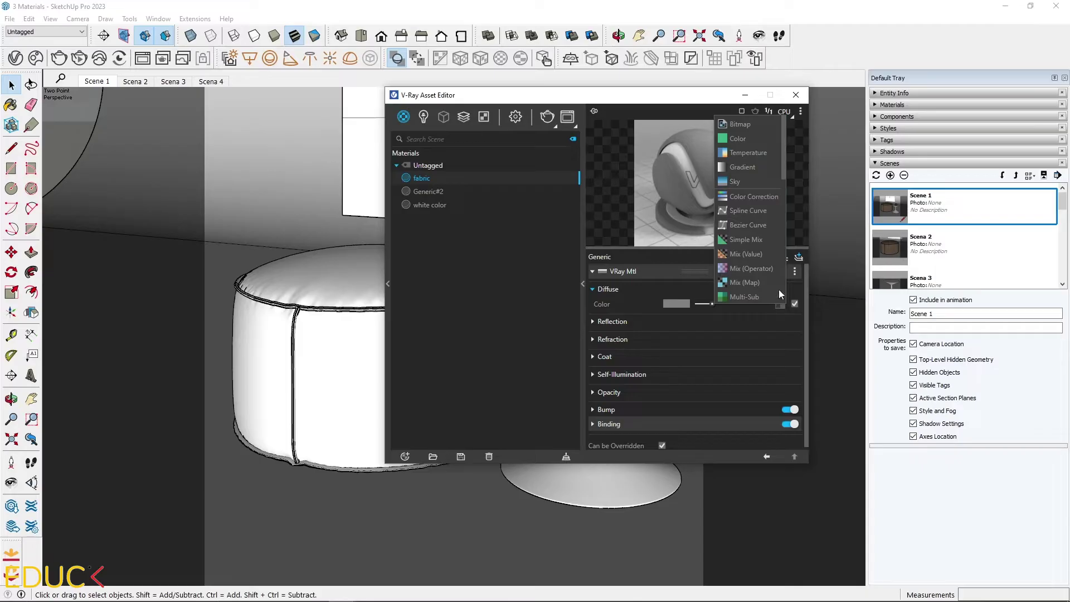
left_click(760, 124)
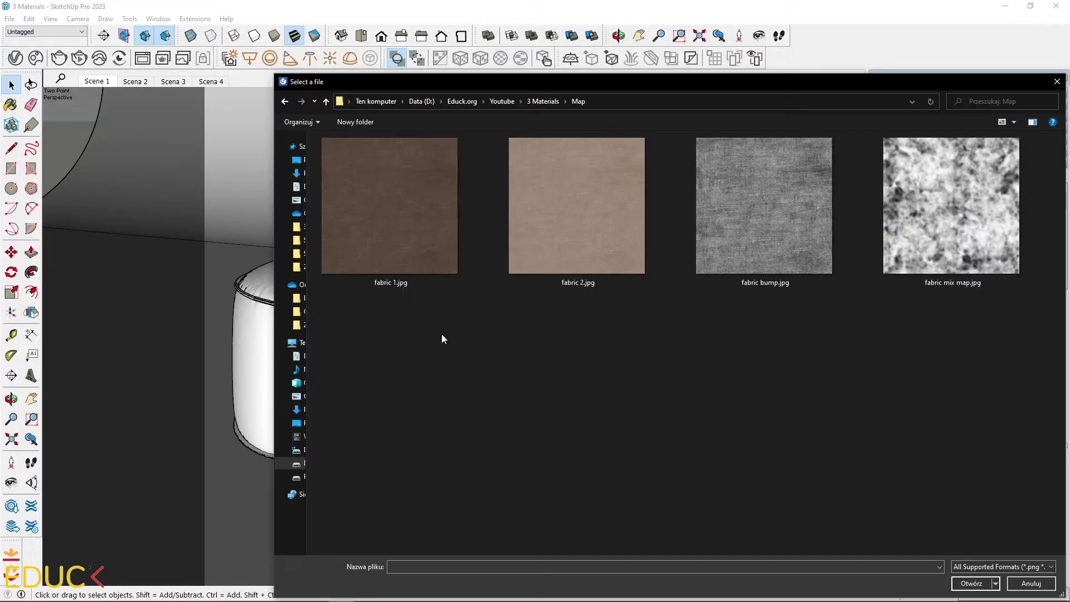
double_click(382, 218)
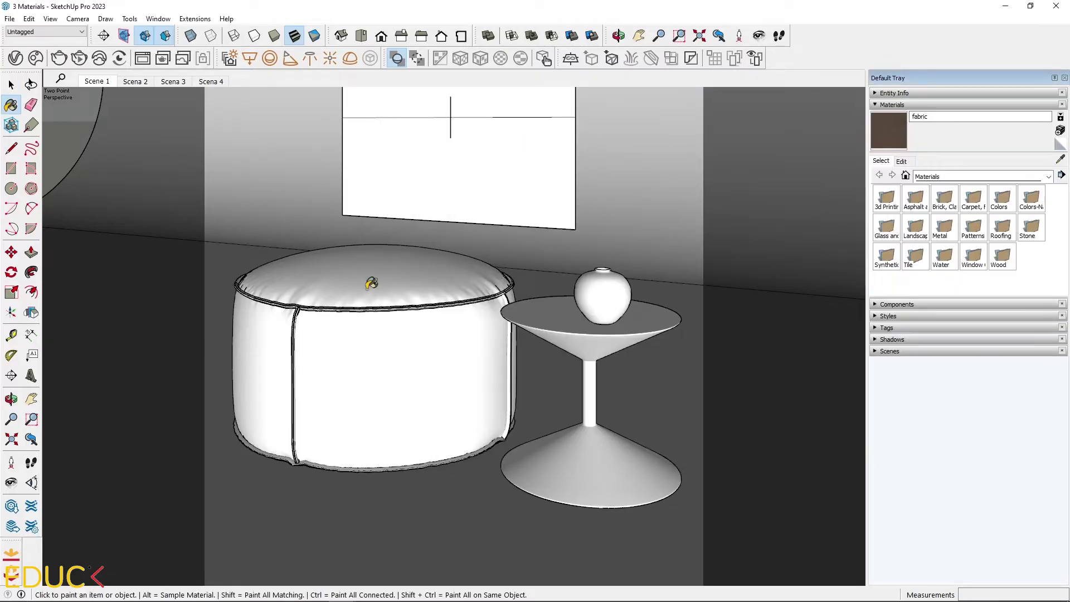
left_click(372, 284)
left_click(11, 85)
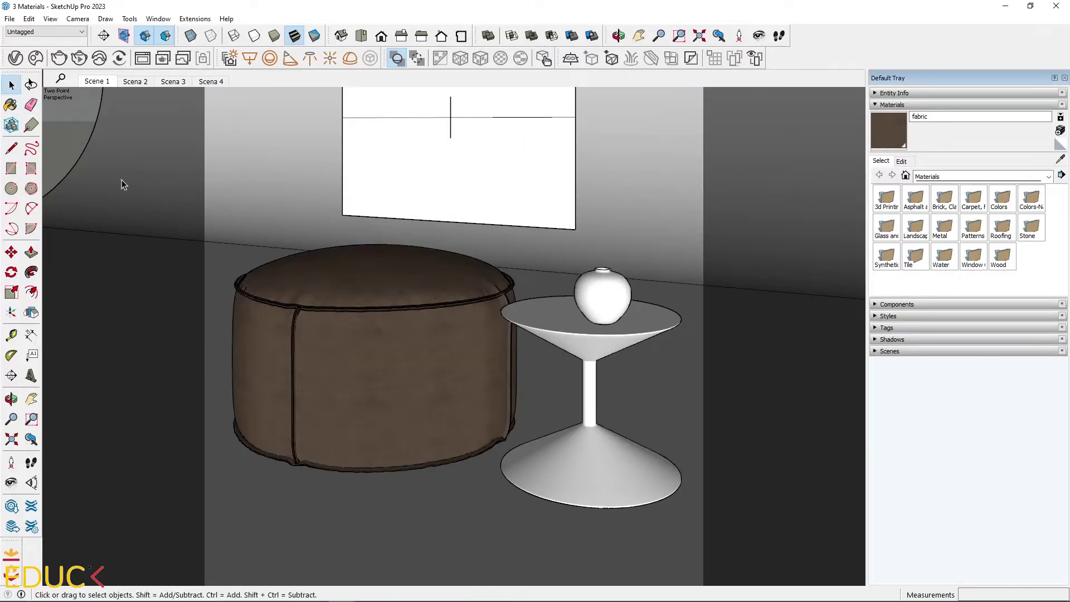
Step: Select the pouf and apply V-Ray's tri-planar texture projection to it
scroll(450, 400, "up", 5)
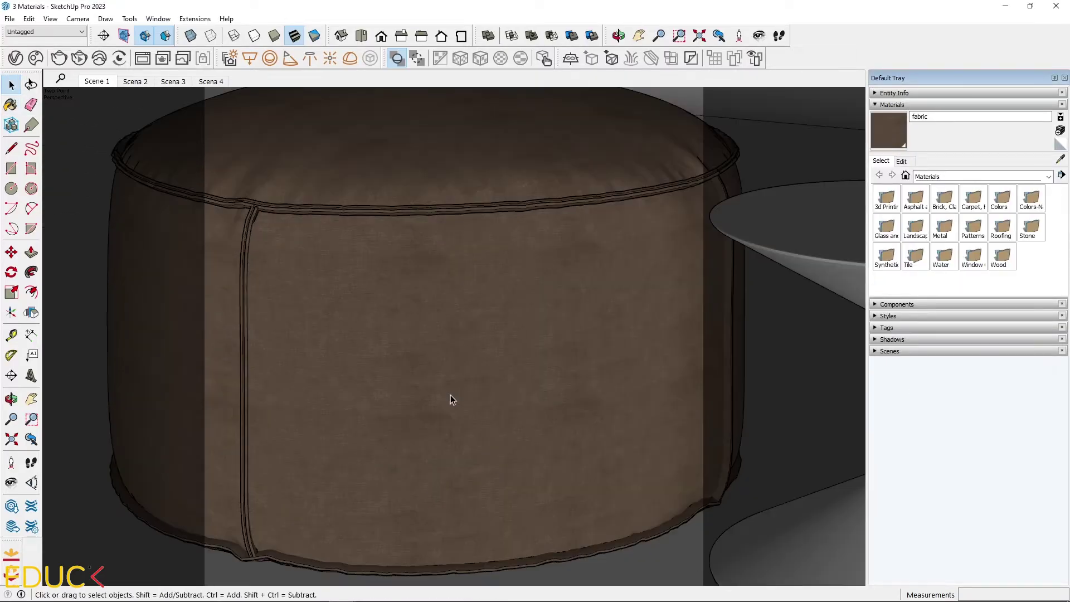
left_click(440, 256)
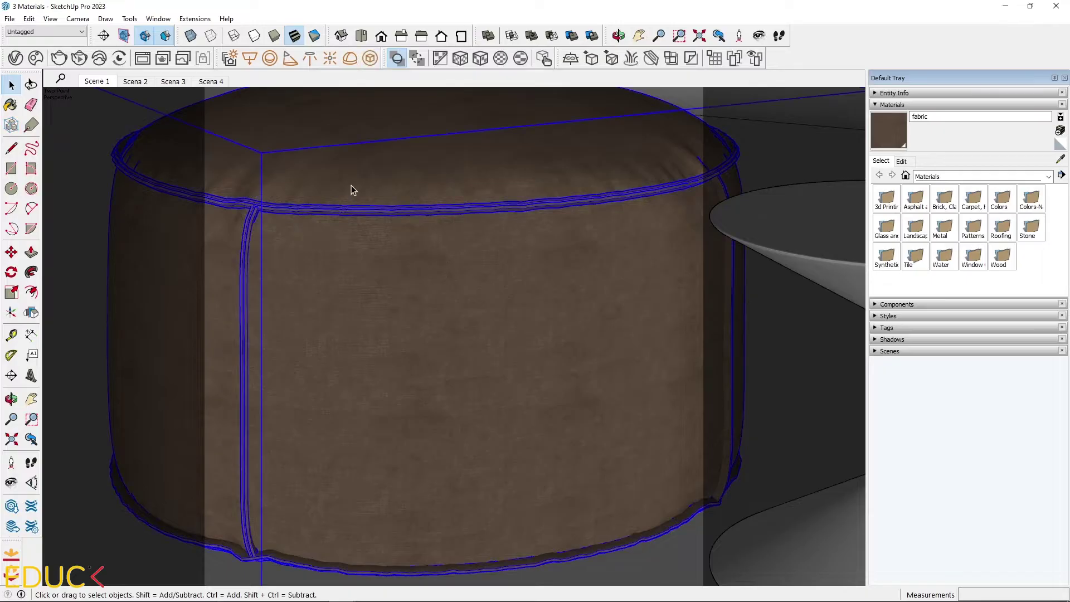
left_click(459, 59)
scroll(429, 269, "down", 3)
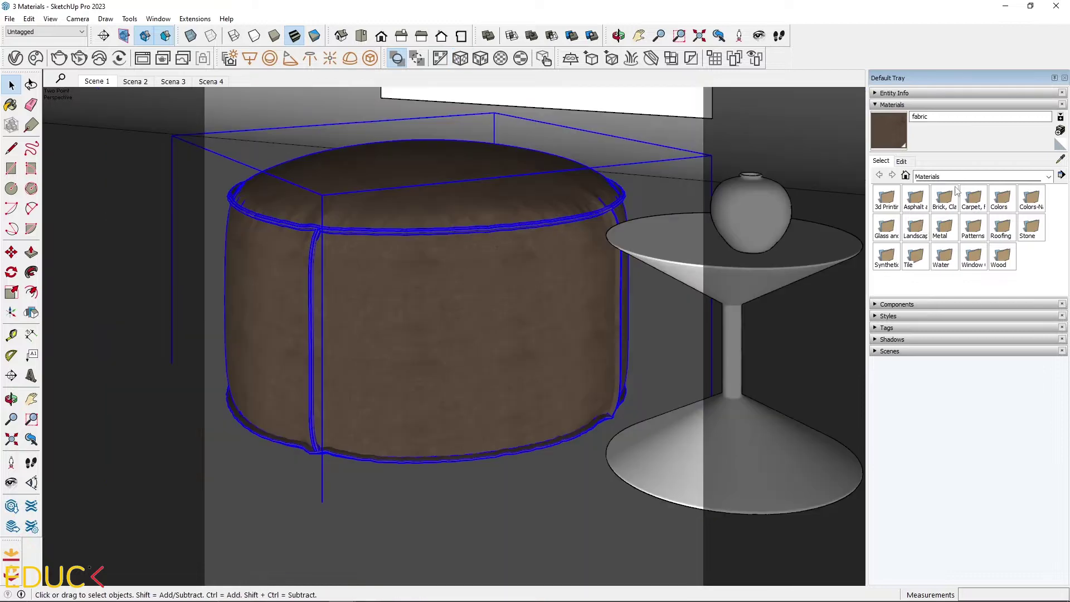
Step: Set the fabric material's texture size to 50,4 cm and check its scale on the pouf
left_click(909, 162)
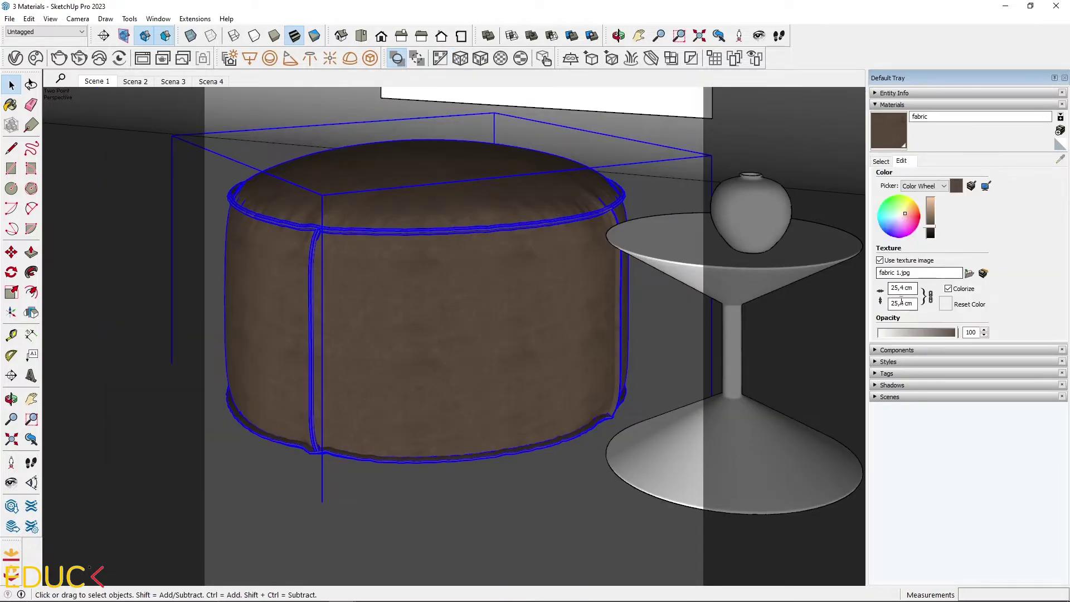
scroll(400, 303, "up", 4)
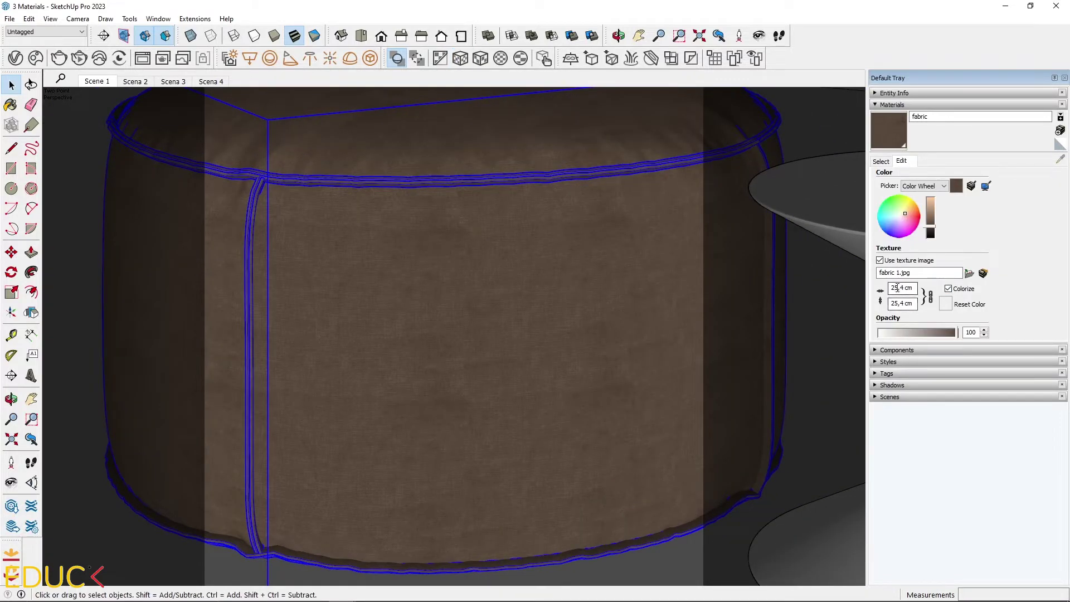
left_click_drag(899, 287, 877, 288)
type("50")
key("Return")
scroll(477, 474, "down", 5)
middle_click_drag(477, 473, 461, 282)
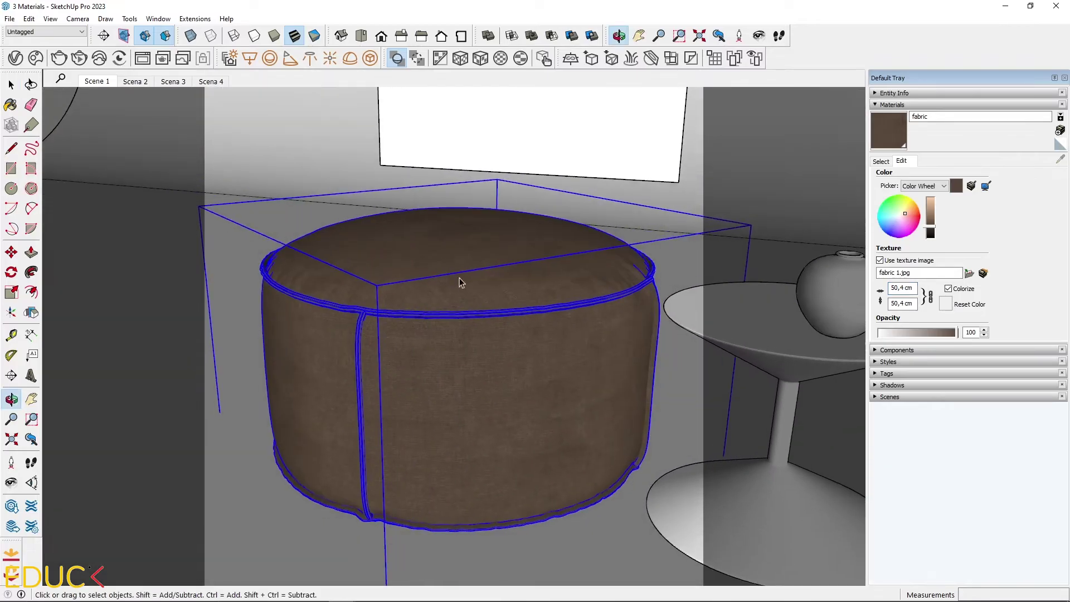
Step: Switch to the Scene 2 view and render the pouf with V-Ray
left_click(135, 82)
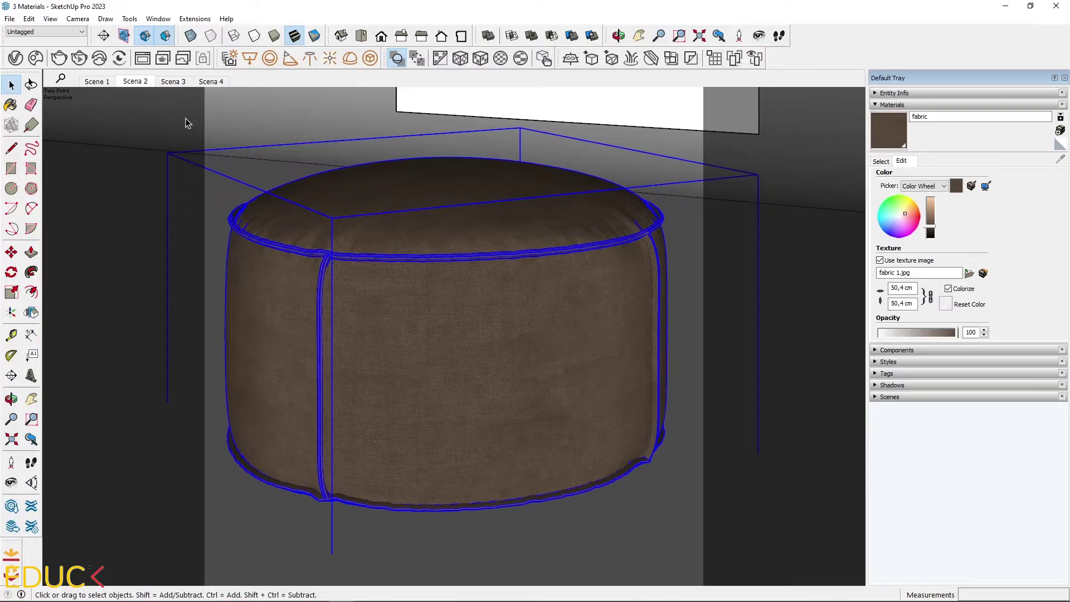
left_click(59, 58)
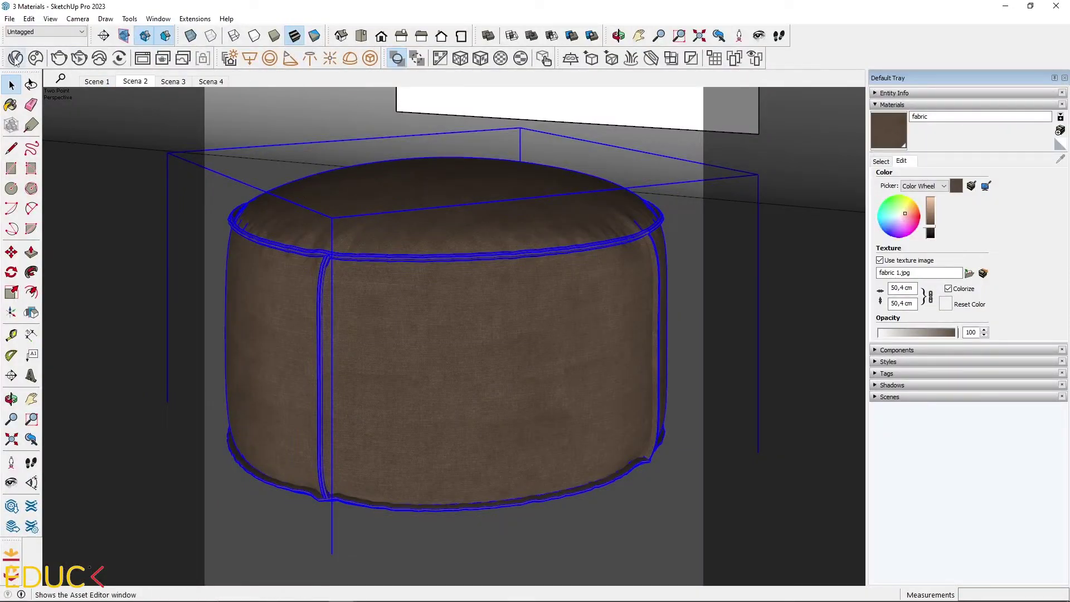
Step: Wrap the fabric material's diffuse texture in a Falloff map in the V-Ray Asset Editor
left_click(15, 58)
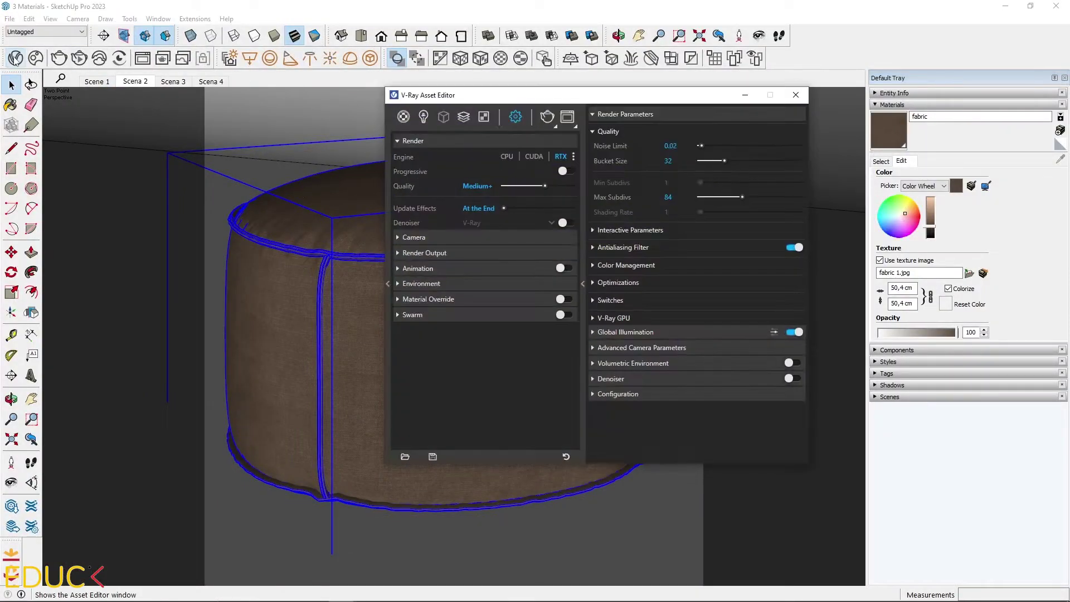
left_click(403, 116)
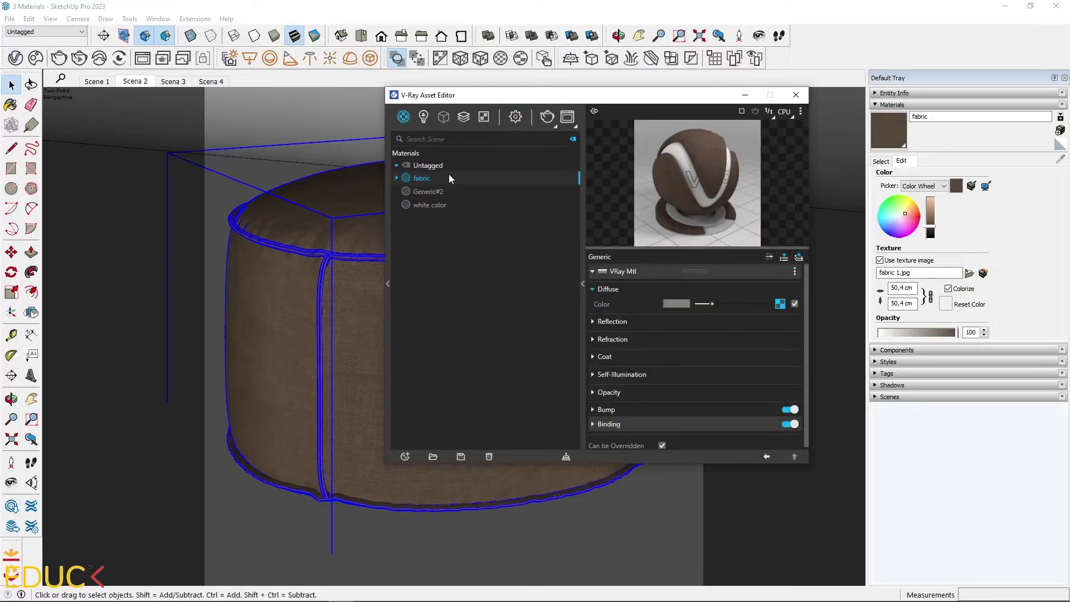
right_click(780, 304)
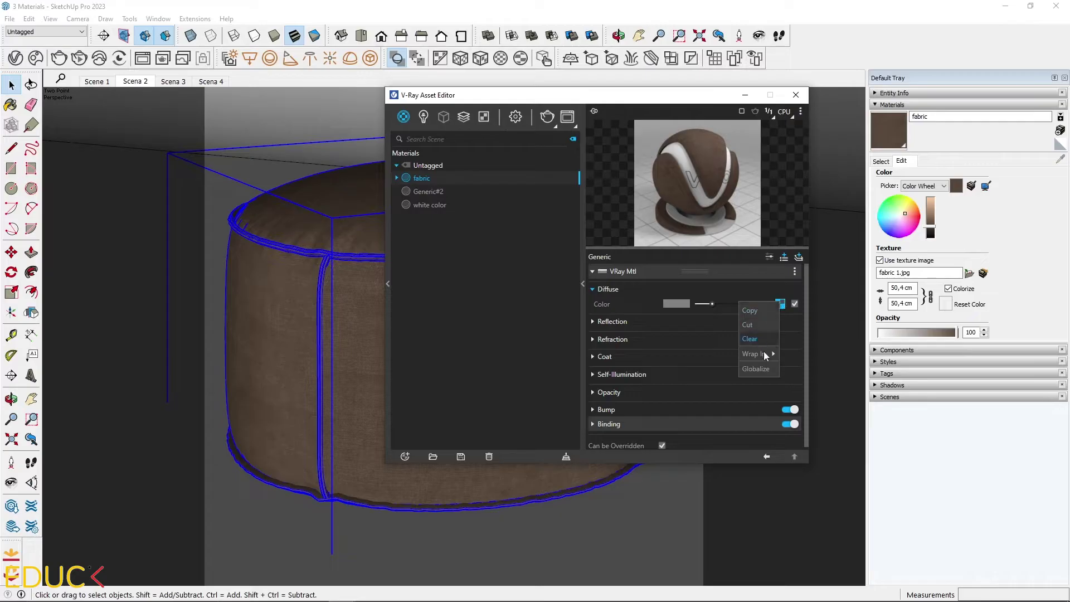
mouse_move(764, 355)
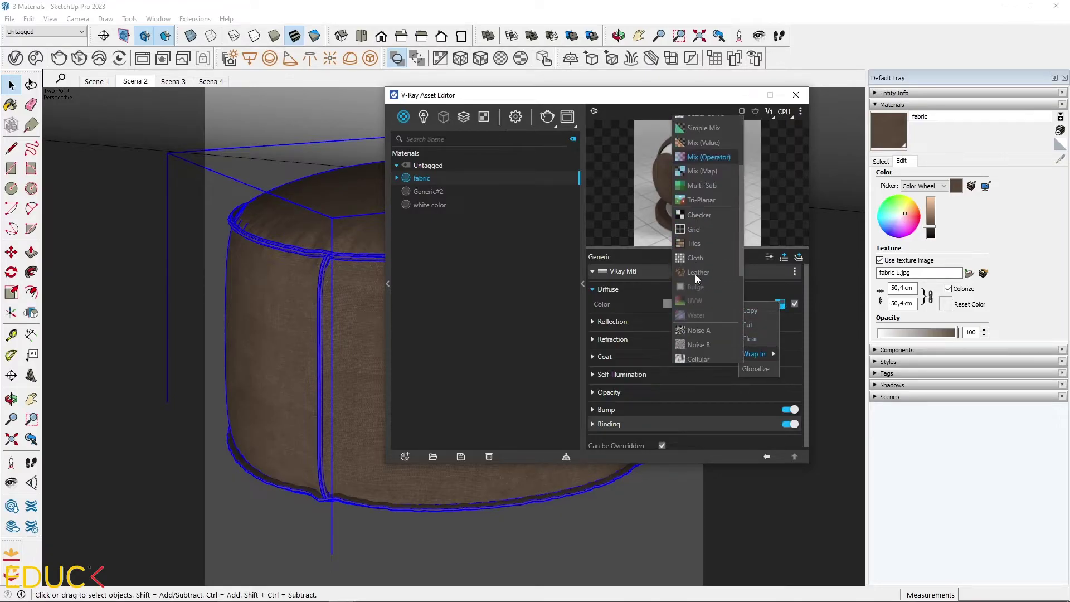
scroll(696, 278, "down", 5)
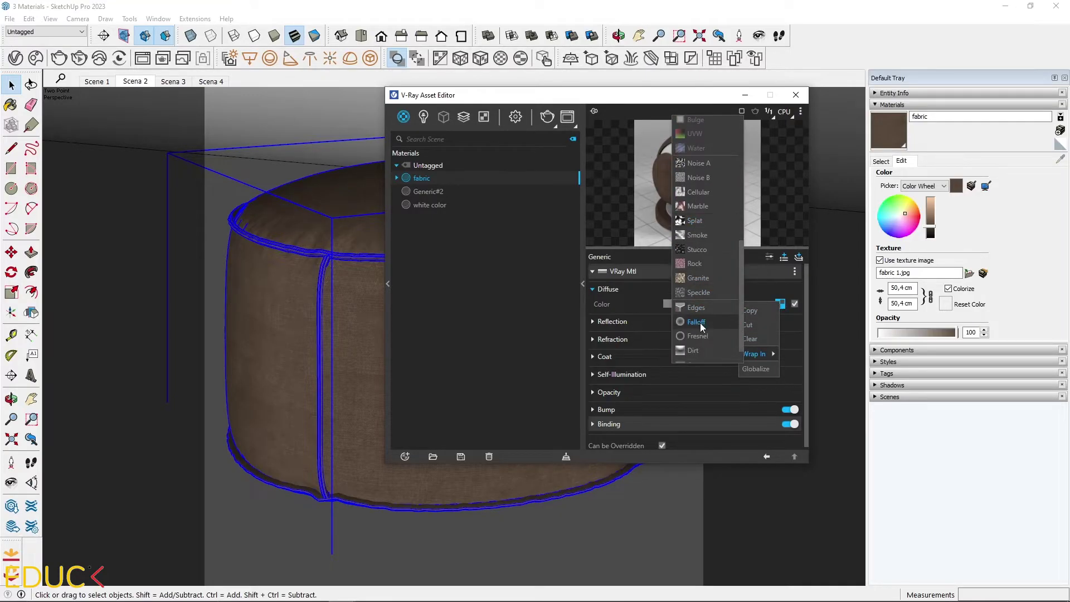
left_click(700, 323)
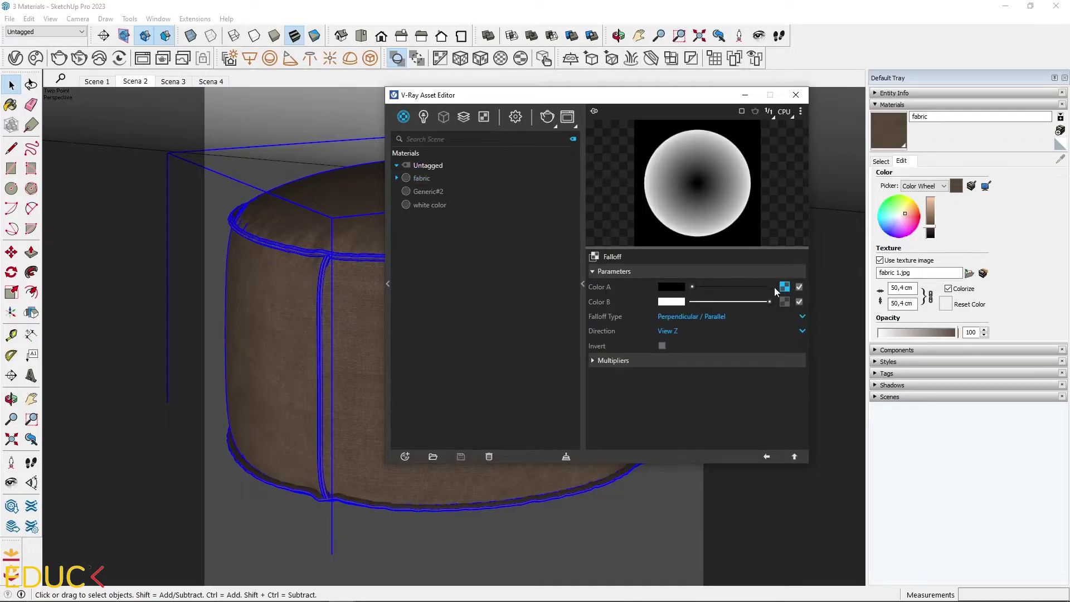
Step: Check the Falloff map's Color A bitmap, load fabric 2.jpg as the Color B bitmap and return to the fabric material
left_click(783, 286)
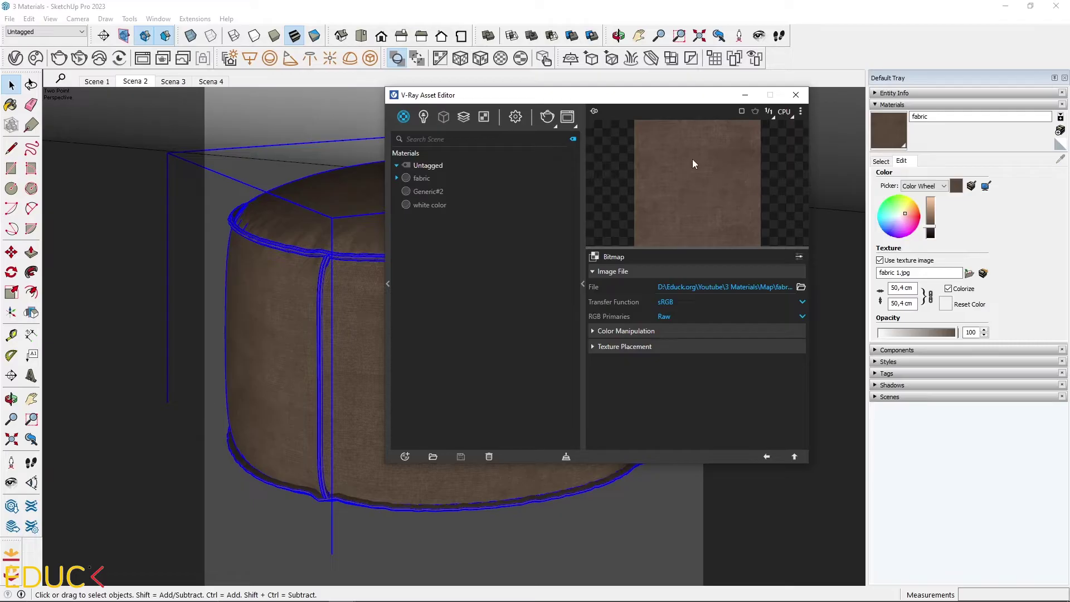
left_click(766, 457)
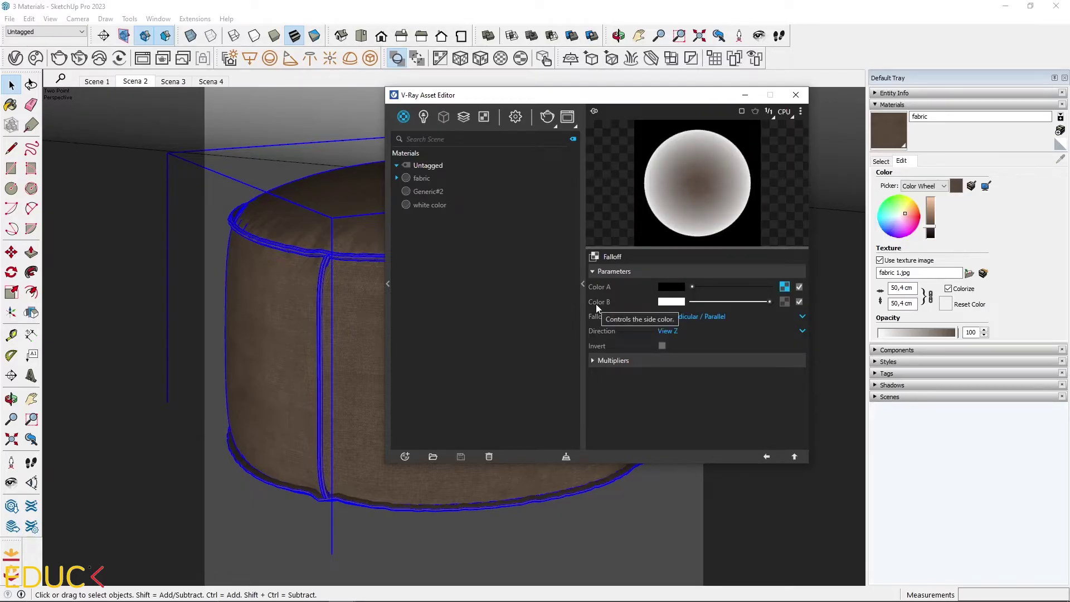
left_click(784, 302)
left_click(750, 119)
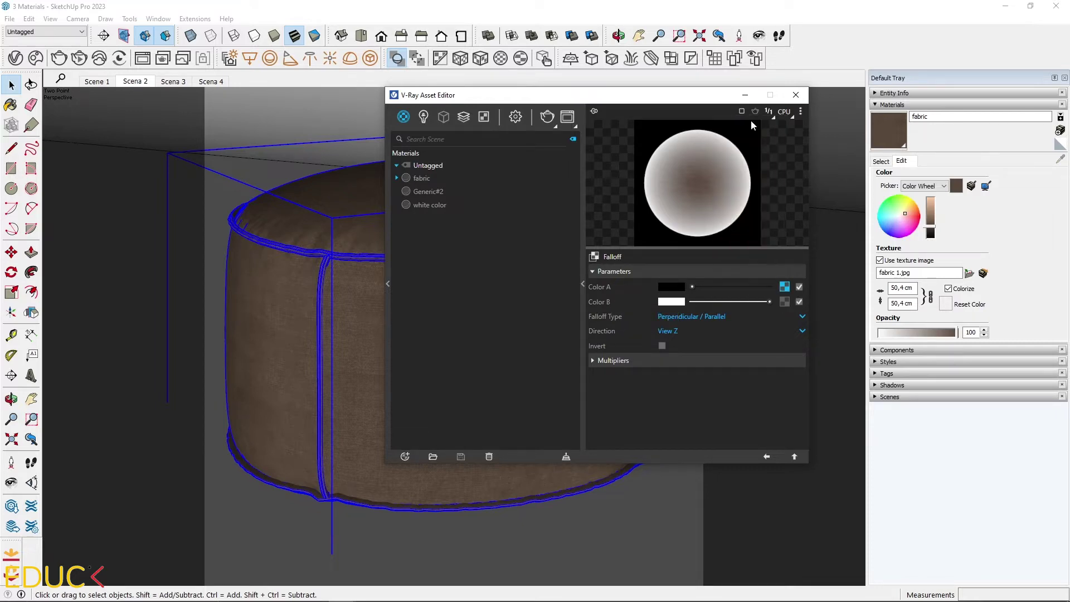
left_click(571, 166)
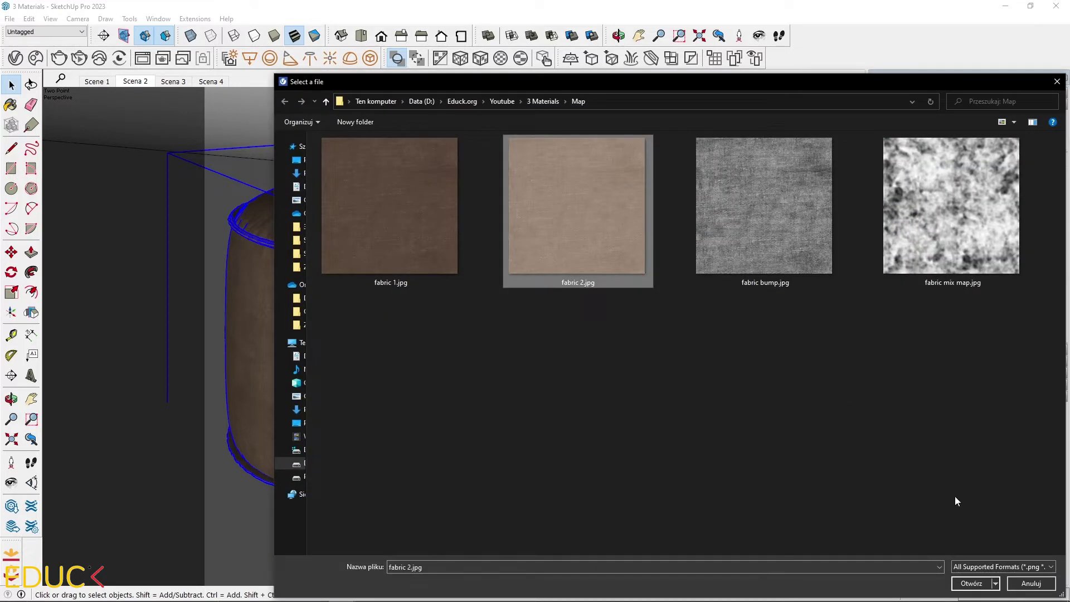
left_click(971, 583)
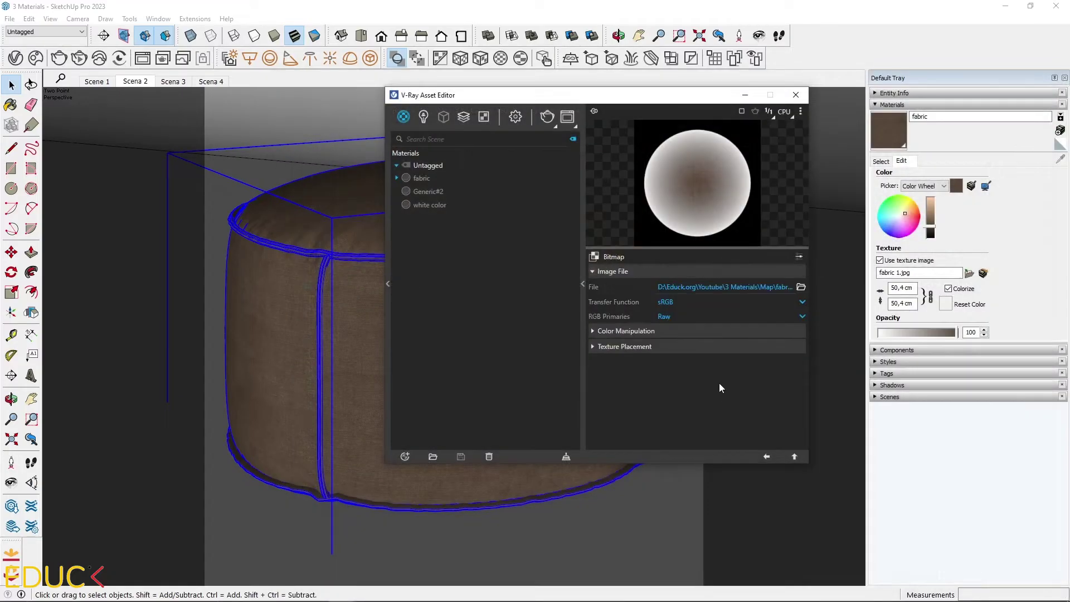
left_click(766, 457)
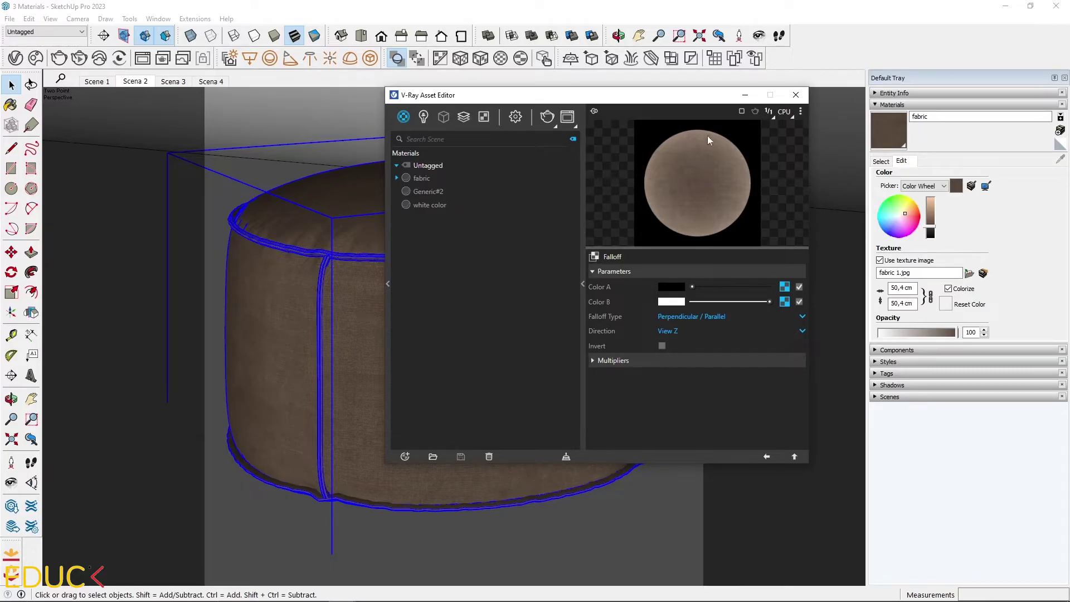
left_click(767, 457)
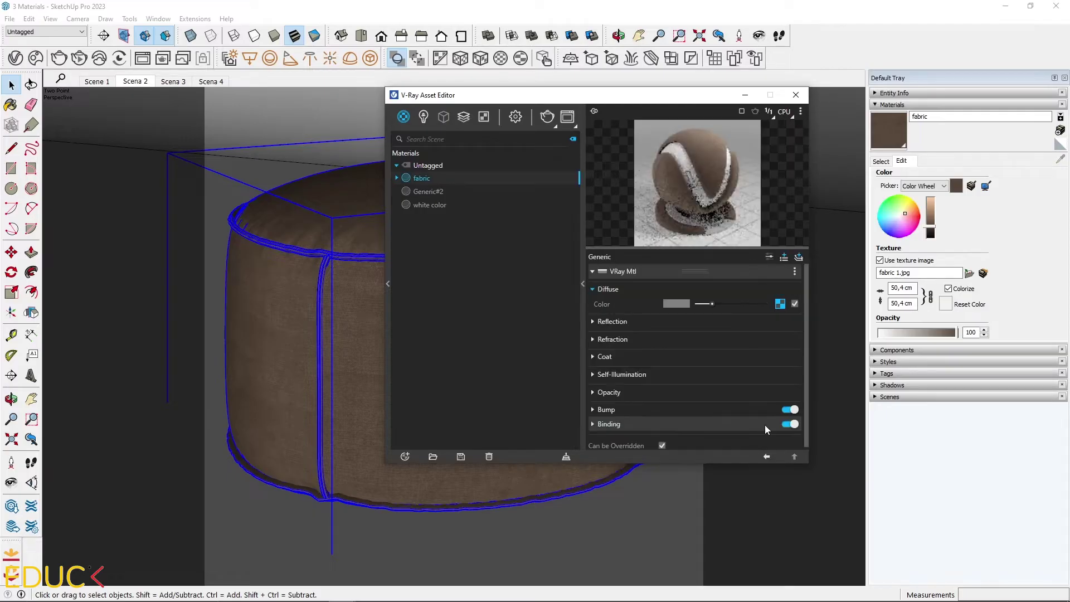
Step: Set the material preview to Fabric, render the pouf and compare the new render with the previous one
left_click(801, 112)
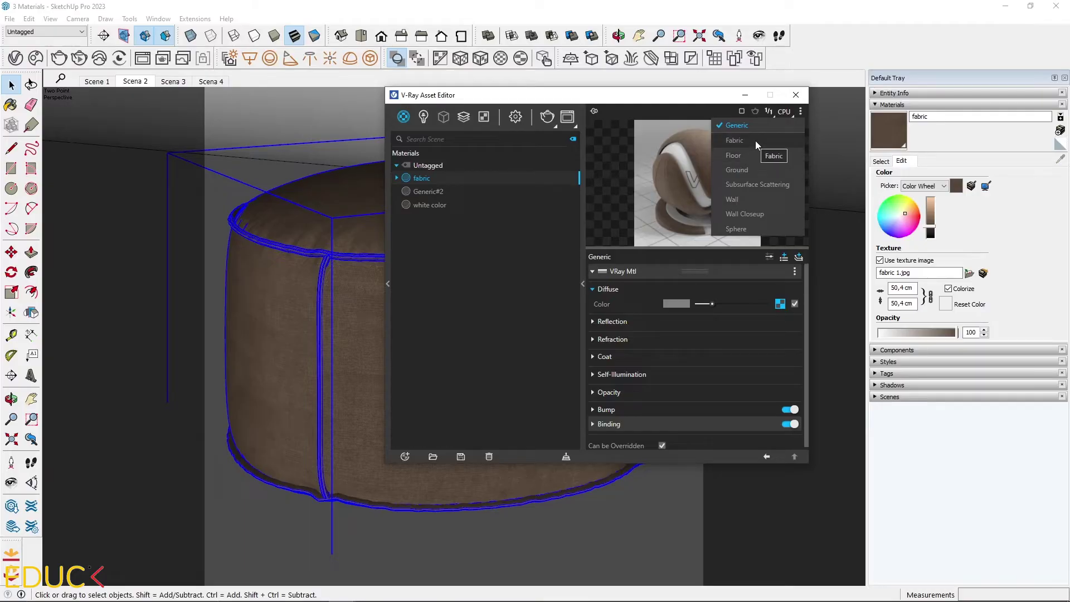
left_click(735, 140)
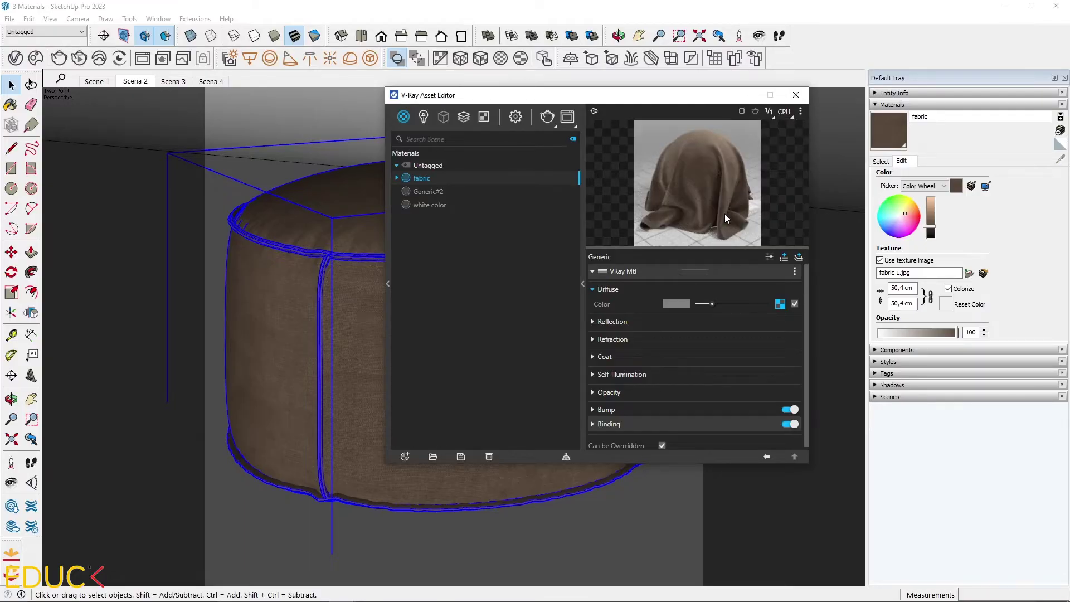
left_click(548, 120)
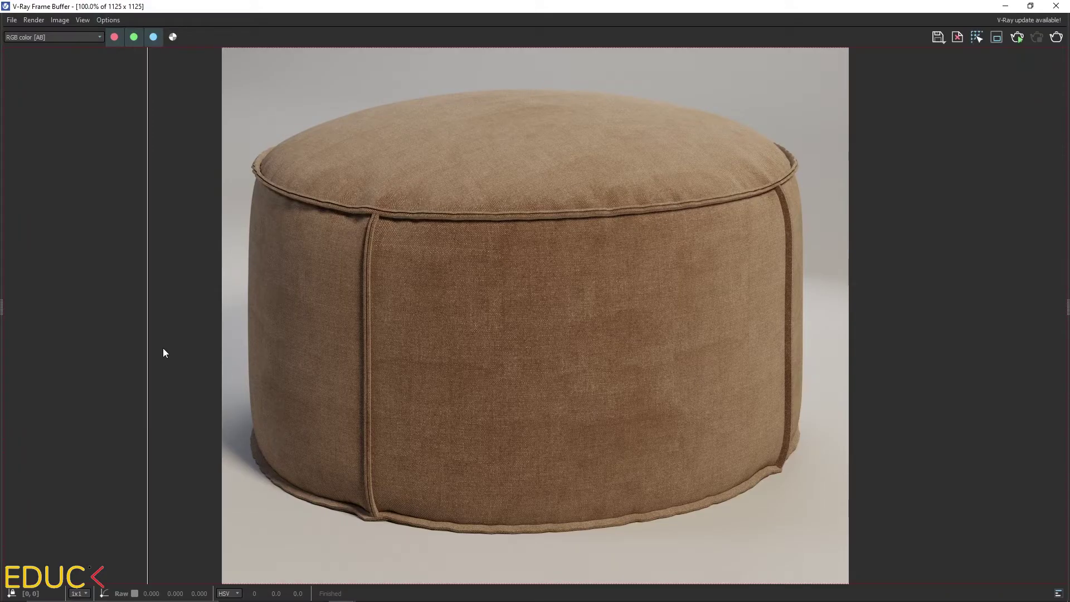
left_click_drag(148, 345, 165, 323)
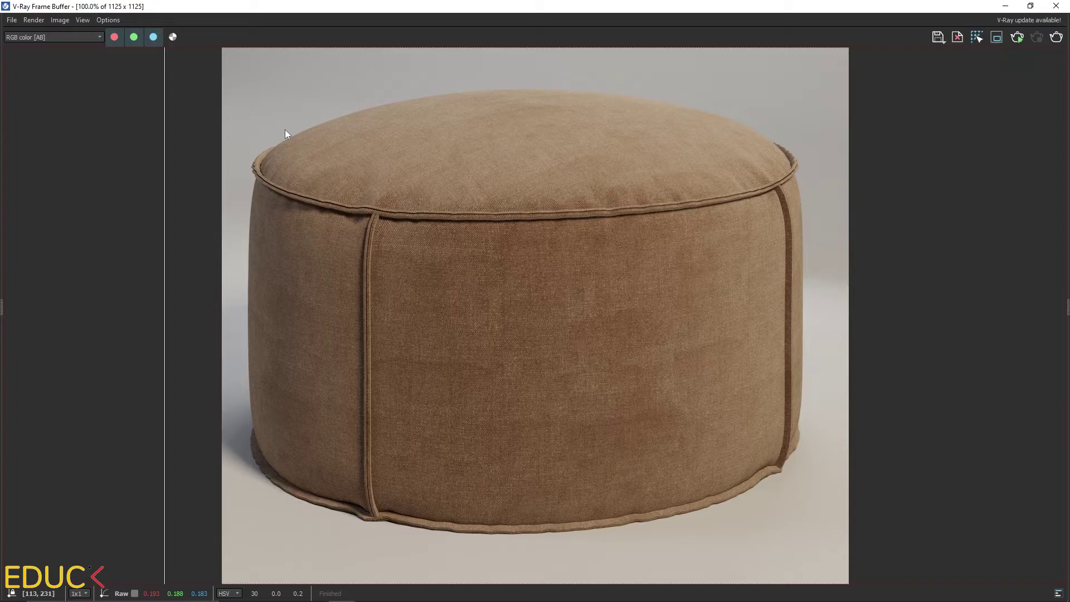
left_click_drag(166, 177, 184, 216)
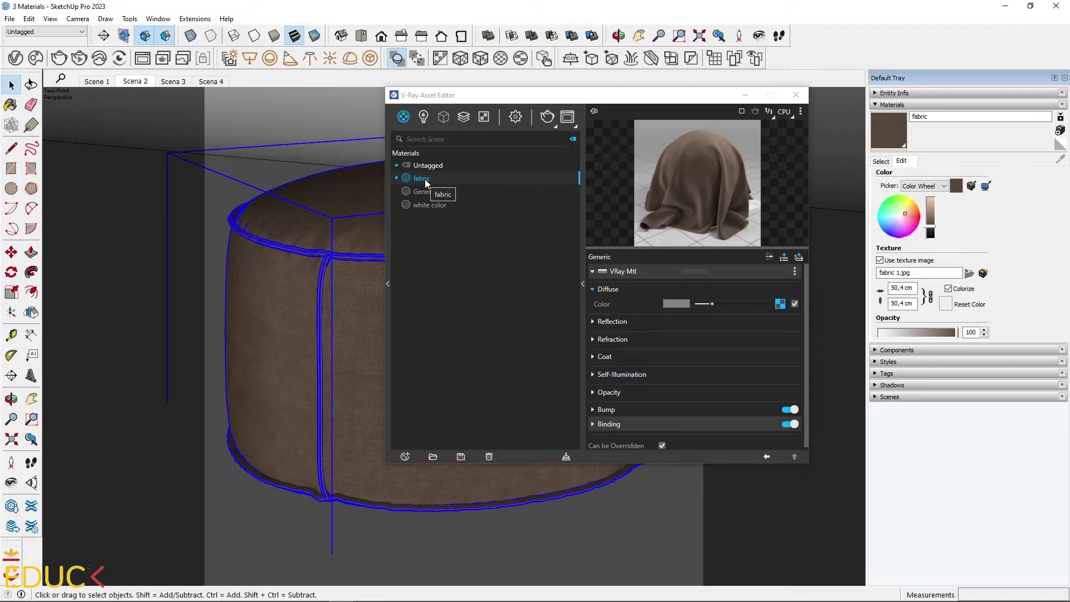
Step: Wrap the fabric material's diffuse Falloff texture in a Mix (Map) and check the map in its Color Bottom slot
right_click(780, 303)
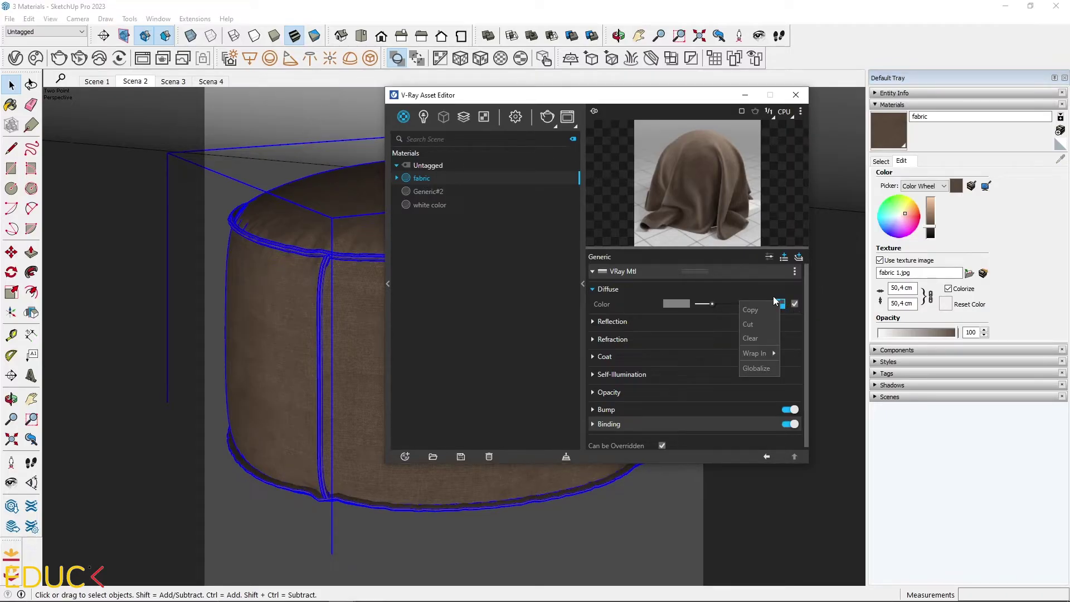
mouse_move(763, 355)
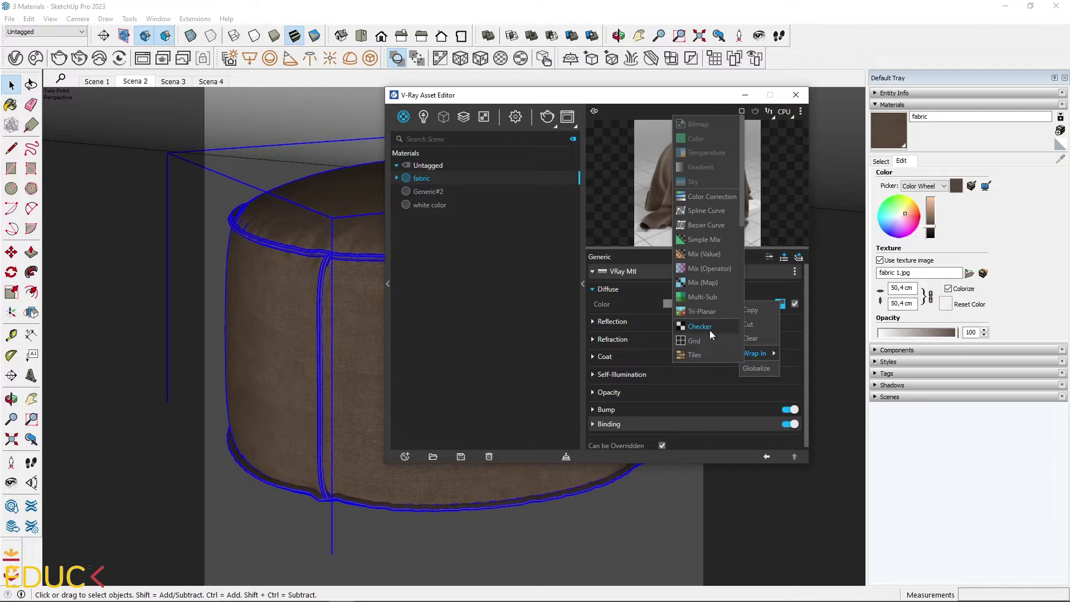
left_click(702, 283)
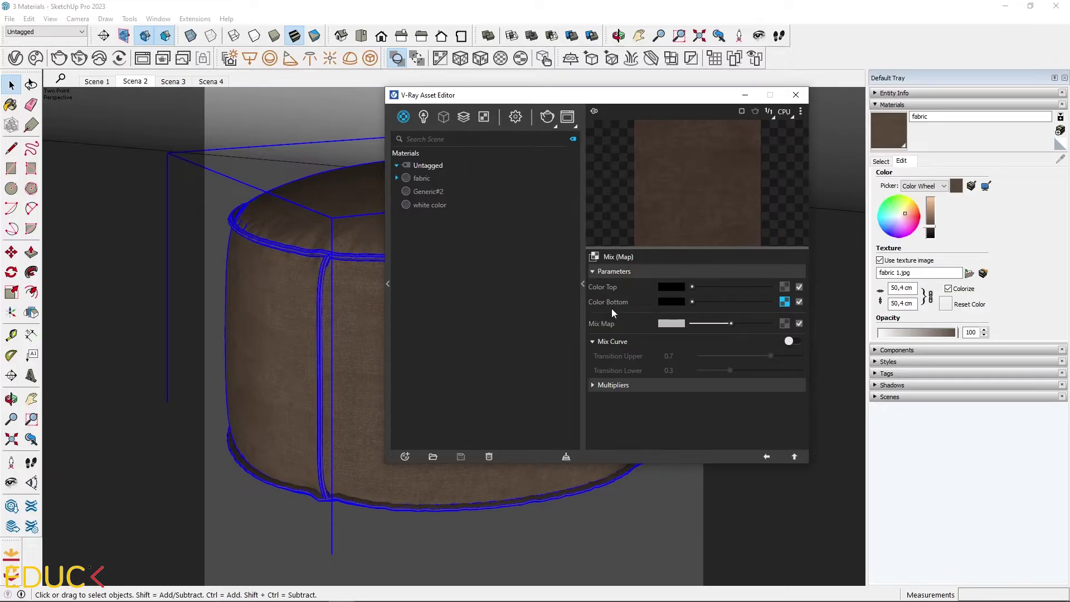
left_click(782, 304)
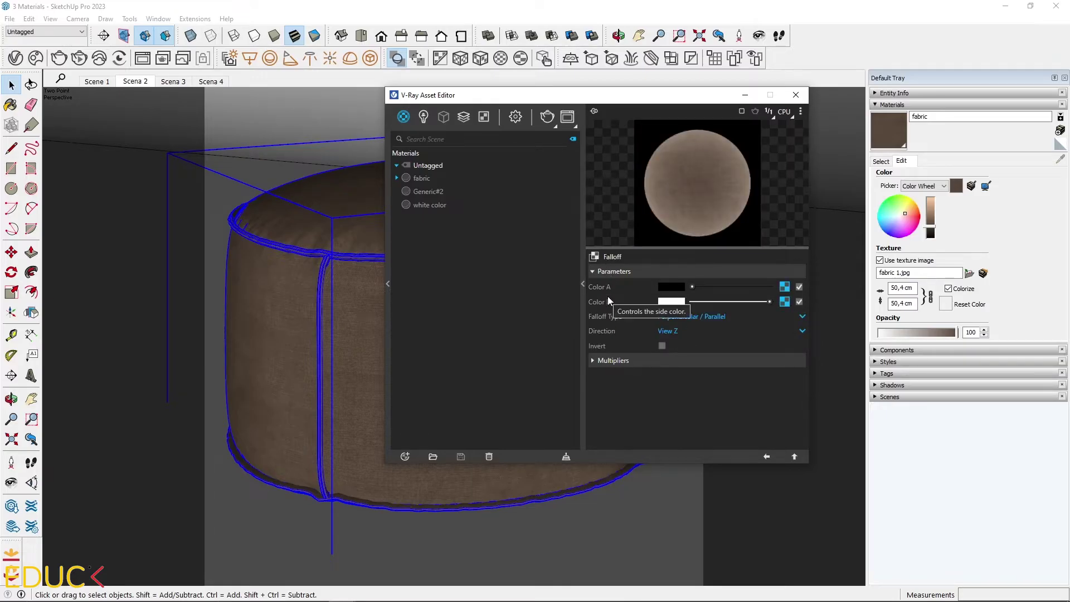
left_click(767, 457)
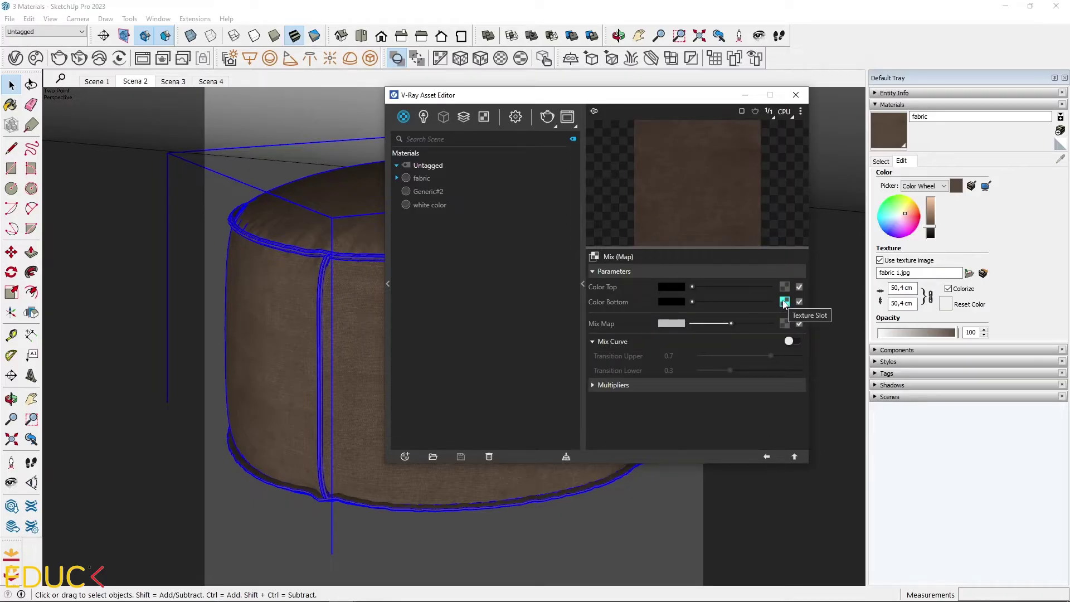
Step: Copy the texture from the Mix (Map)'s Color Bottom slot into its Color Top slot
left_click(784, 301)
left_click(774, 312)
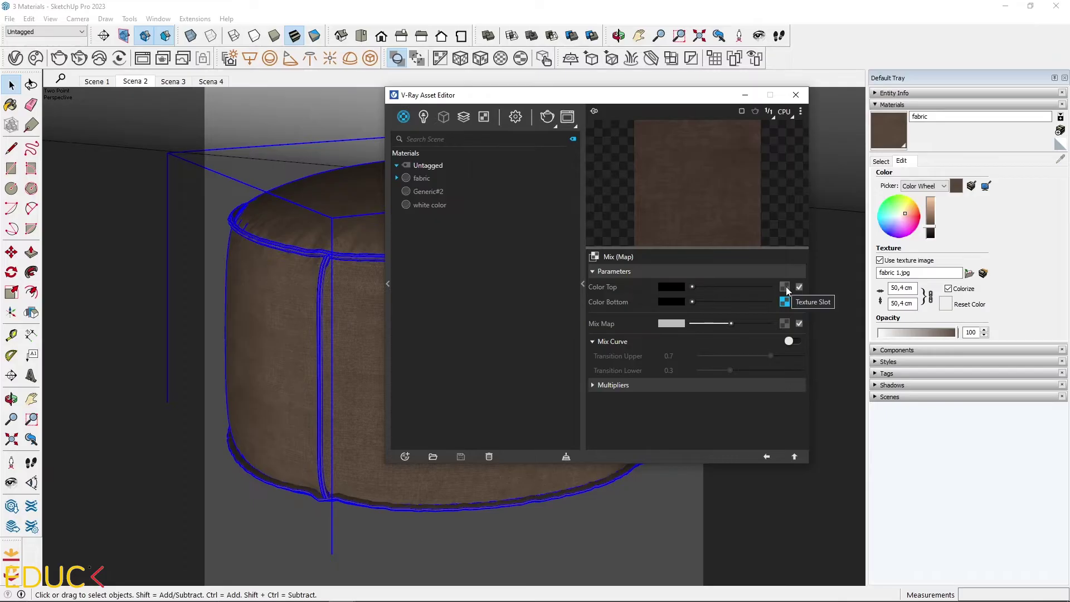
left_click(784, 287)
left_click(777, 297)
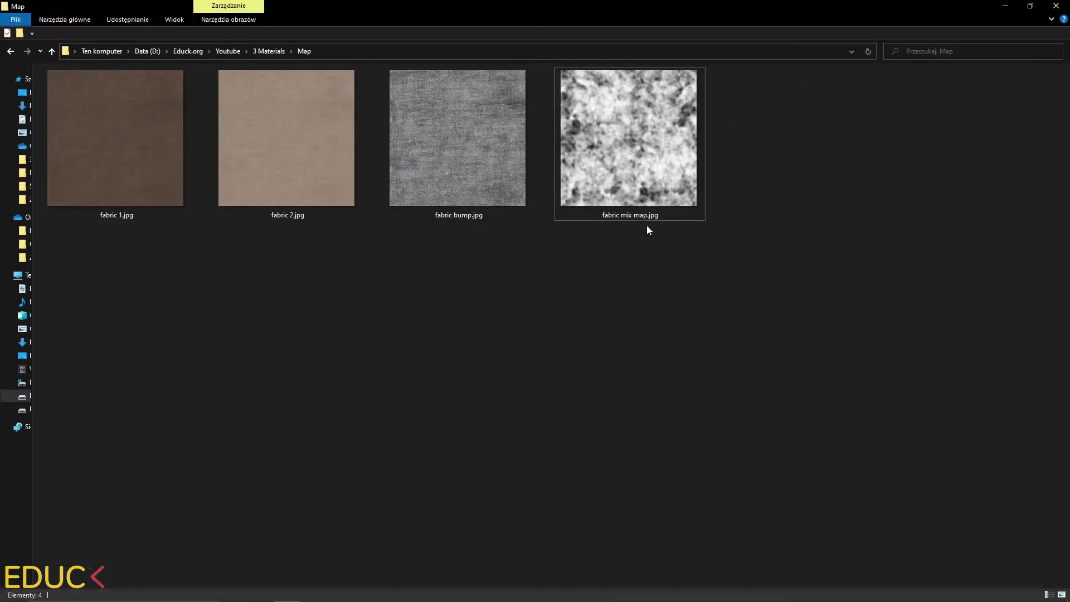
Step: Load fabric mix map.jpg as a bitmap in the Mix Map slot of the Mix (Map) texture
left_click(1004, 7)
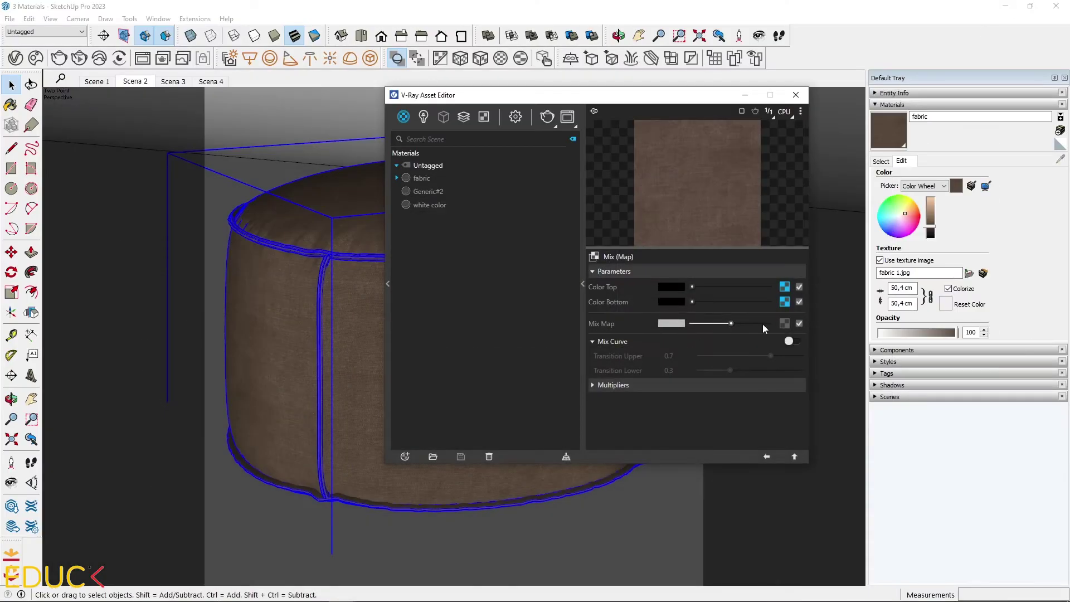
left_click(785, 323)
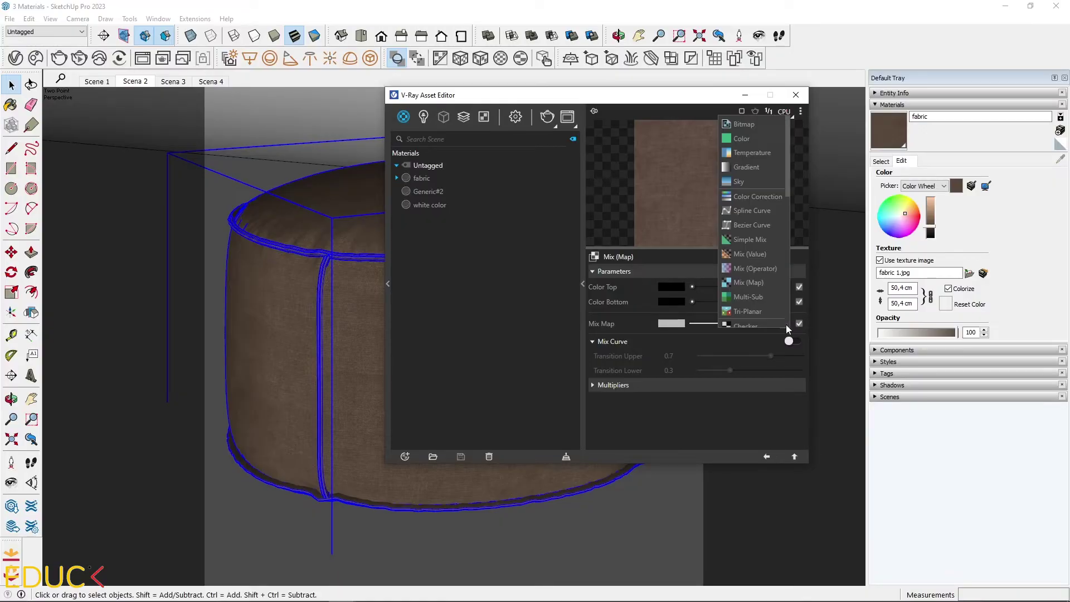
left_click(764, 124)
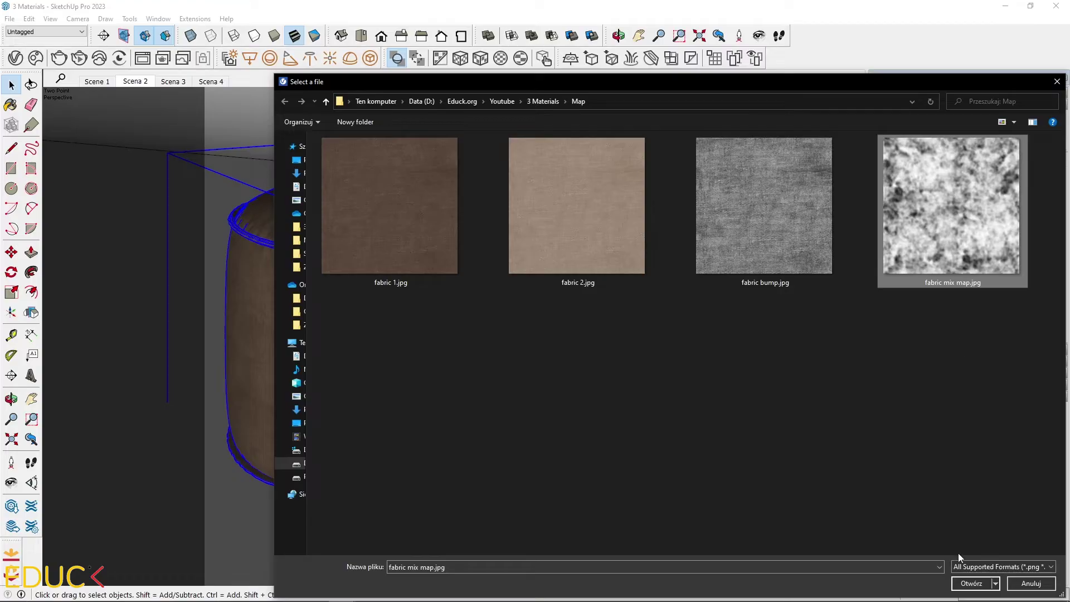
left_click(970, 583)
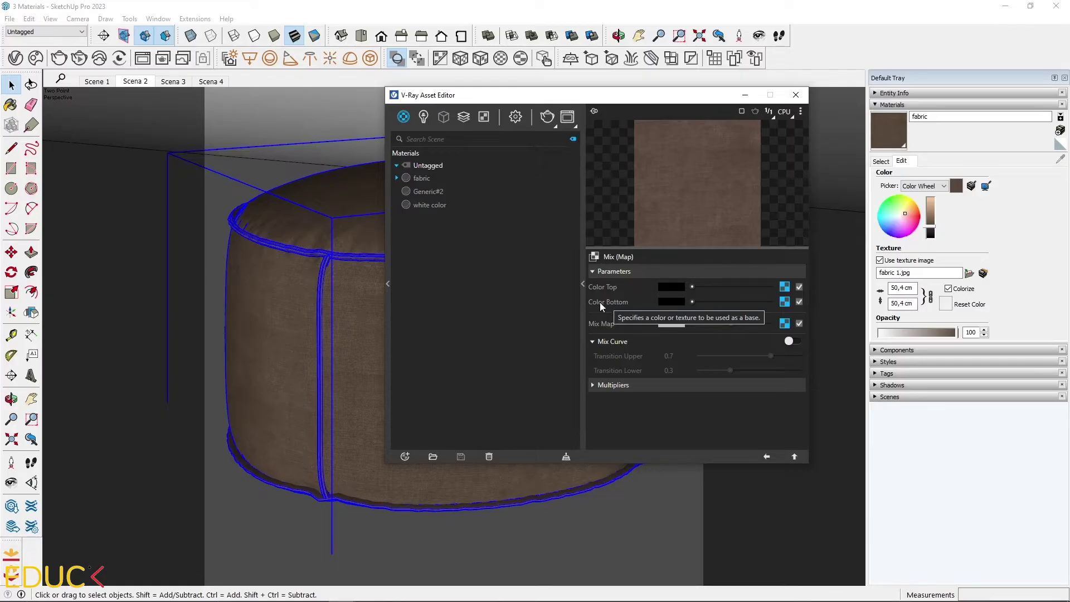
Step: Wrap the Color Bottom texture in a Color Correction using Gain / Gamma / Lift mode with gain 1.3 and gamma 1.3, and return to the Mix (Map)
right_click(780, 305)
mouse_move(764, 358)
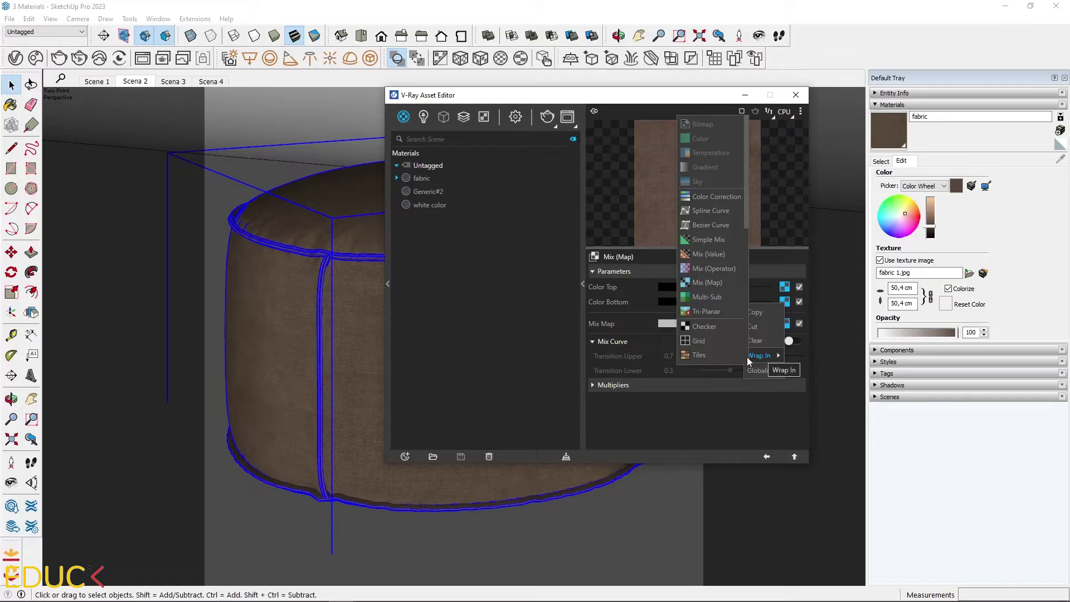
left_click(716, 196)
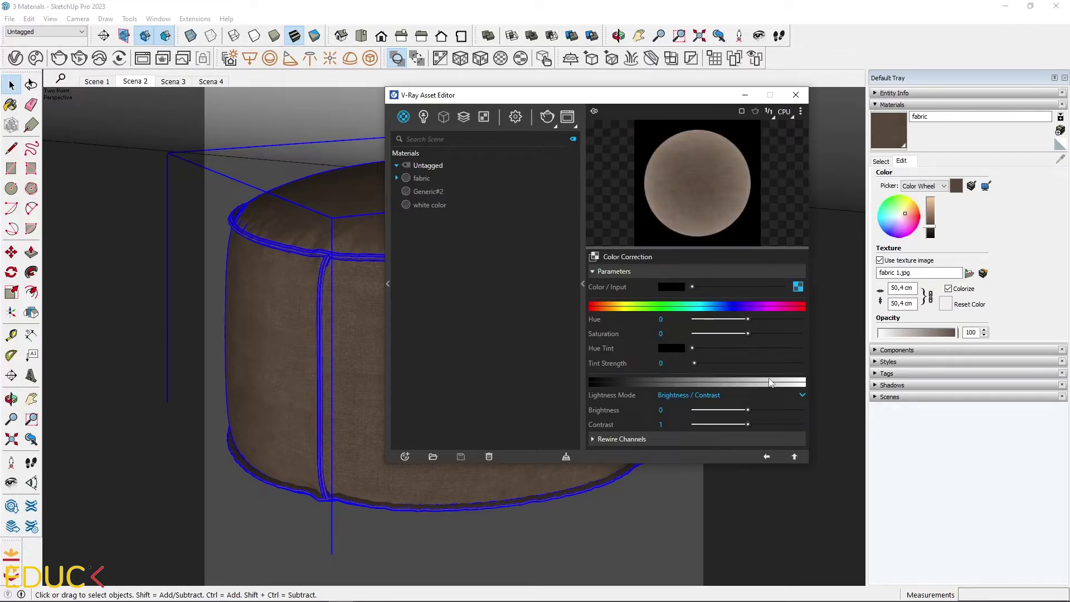
left_click(673, 396)
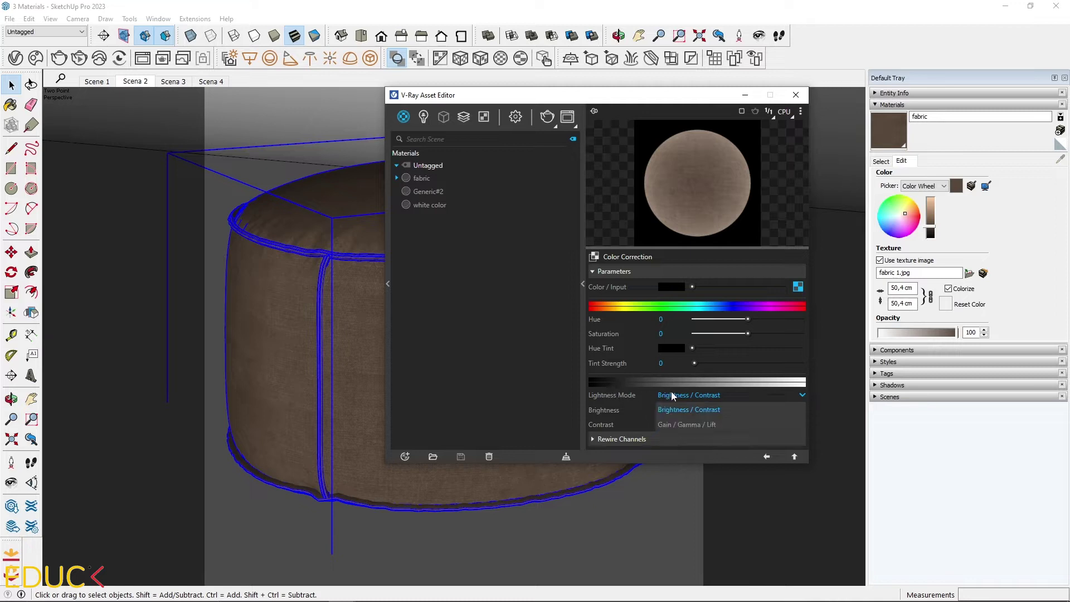
left_click(686, 425)
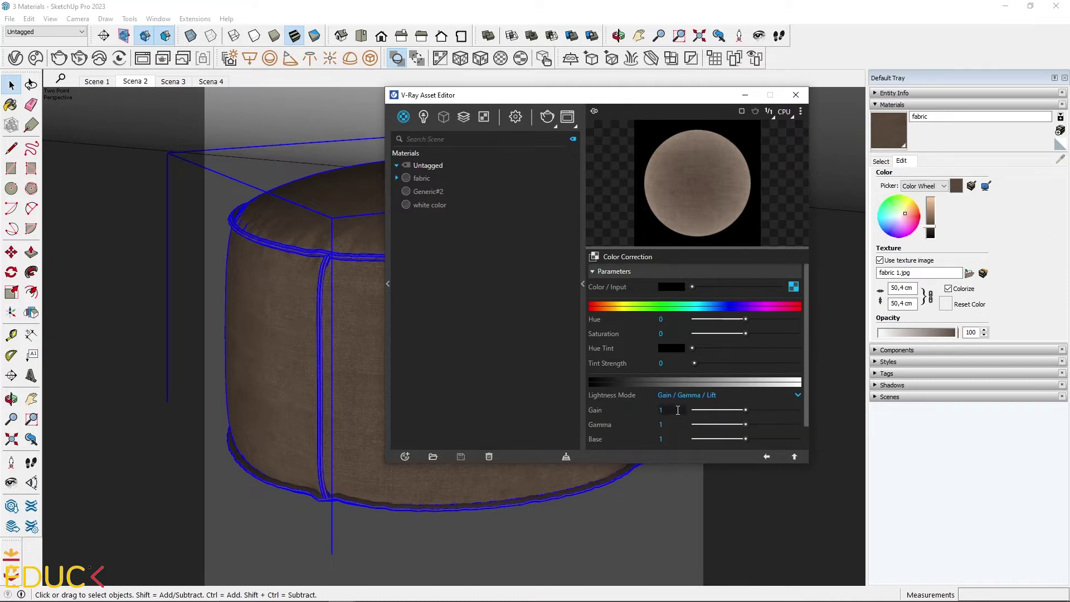
mouse_move(746, 411)
left_mouse_down()
mouse_move(761, 412)
mouse_move(747, 427)
mouse_move(760, 425)
left_mouse_up()
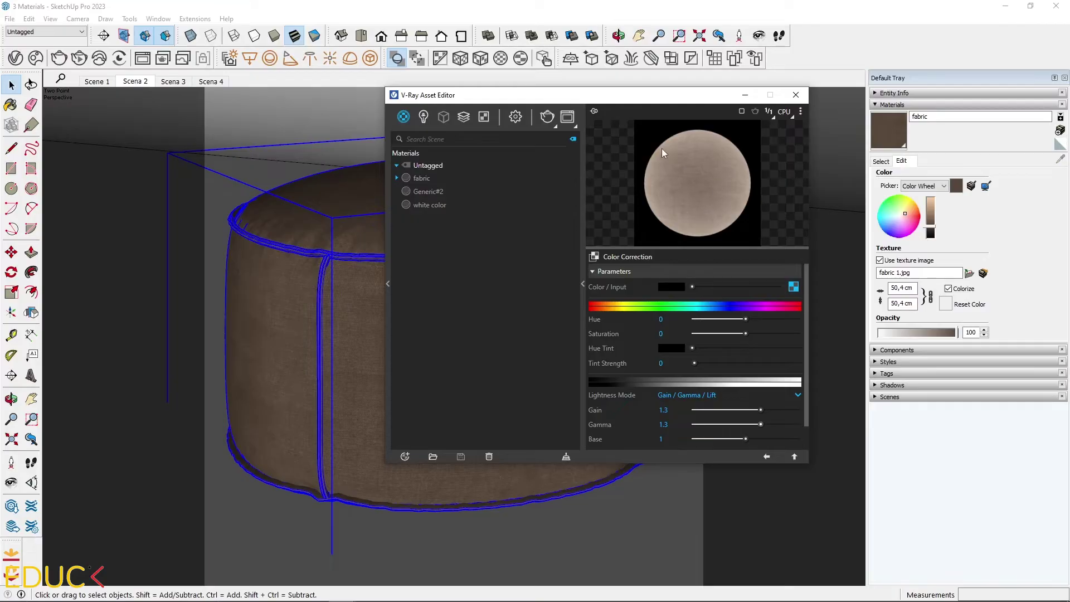
left_click(767, 457)
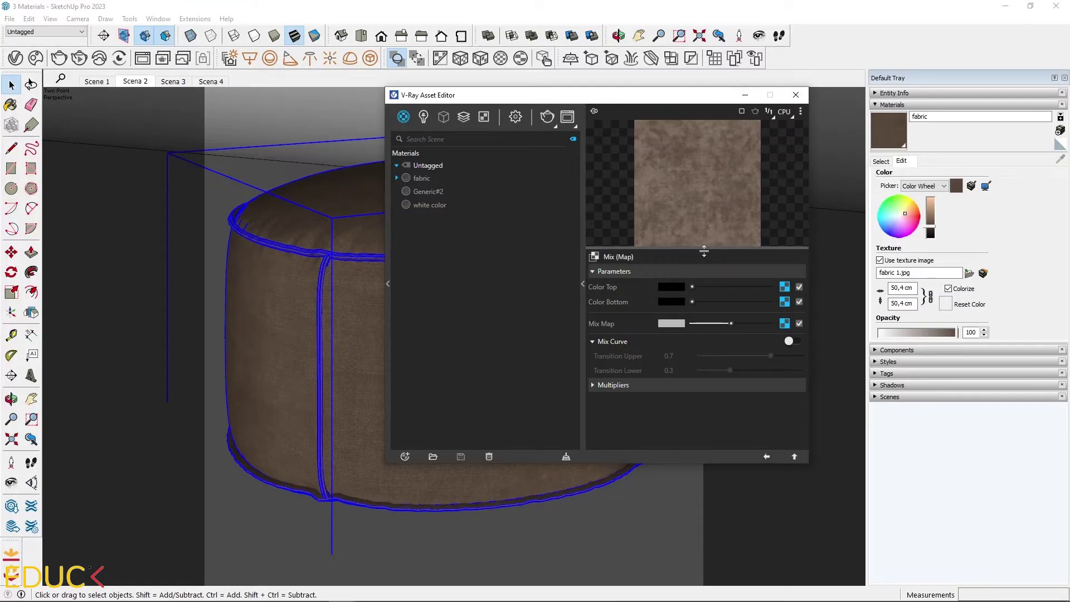
Step: Check the bitmap in the Mix Map slot and examine a new render of the pouf
left_click(786, 325)
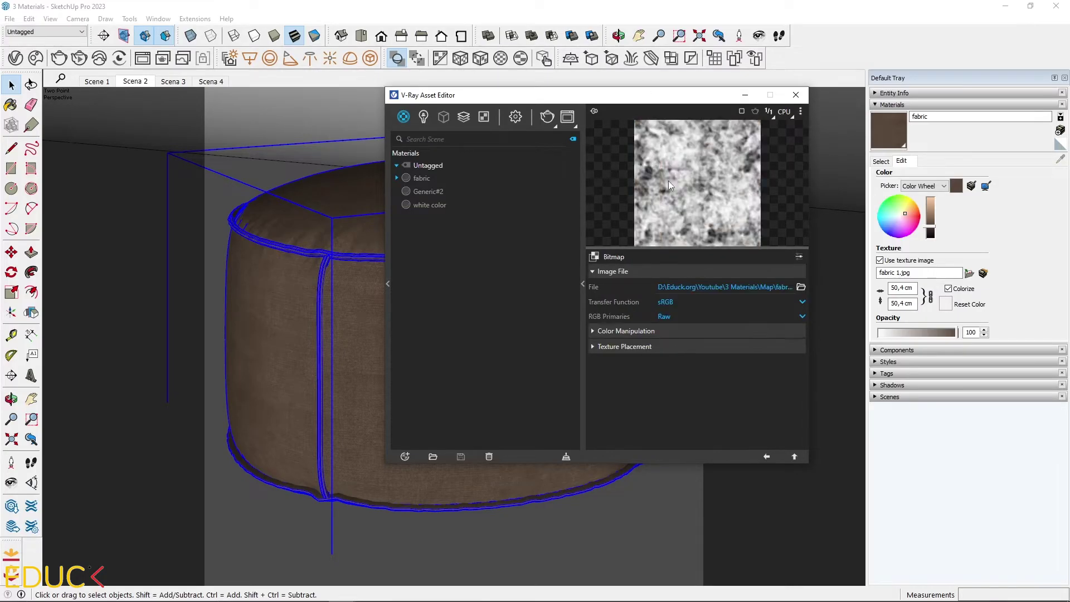
left_click(768, 457)
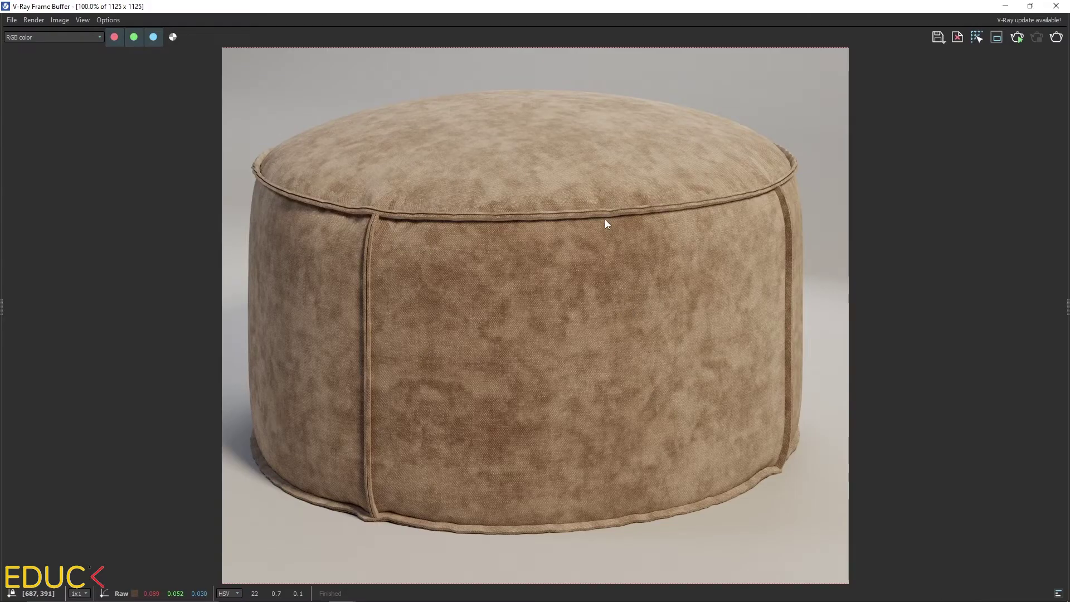
left_click(1005, 8)
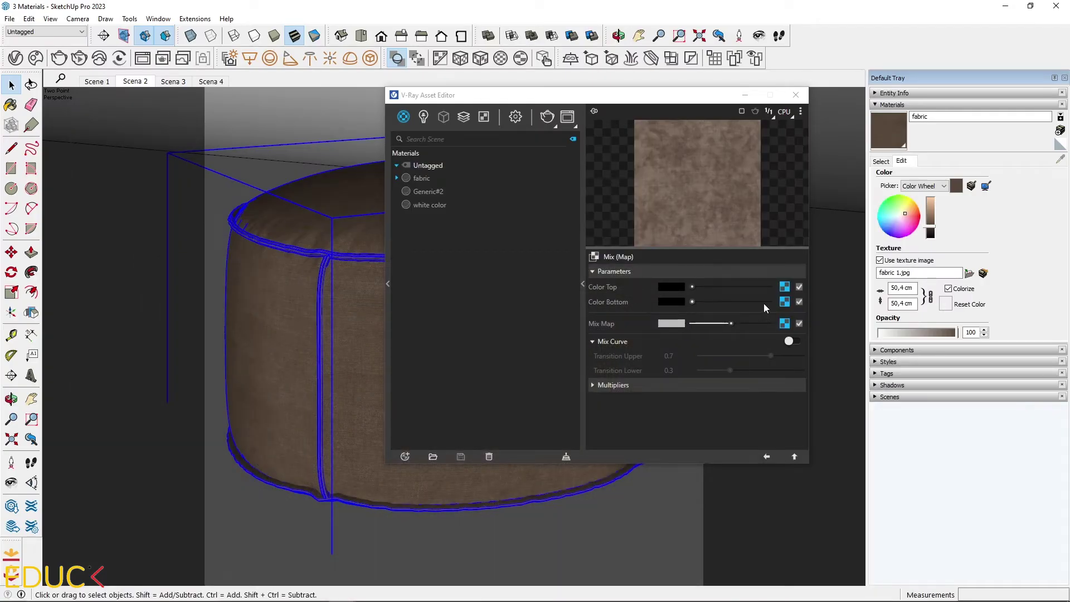
Step: Lower the gain and gamma of the Color Bottom slot's Color Correction and render the pouf again
left_click(784, 303)
scroll(737, 389, "down", 1)
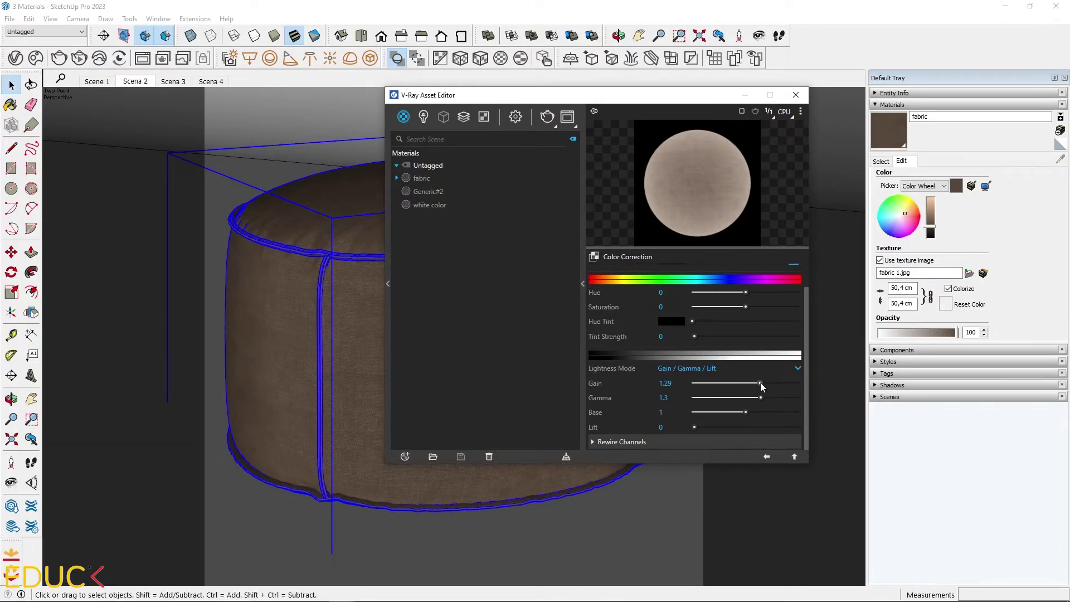
left_click_drag(761, 386, 750, 401)
left_click(766, 456)
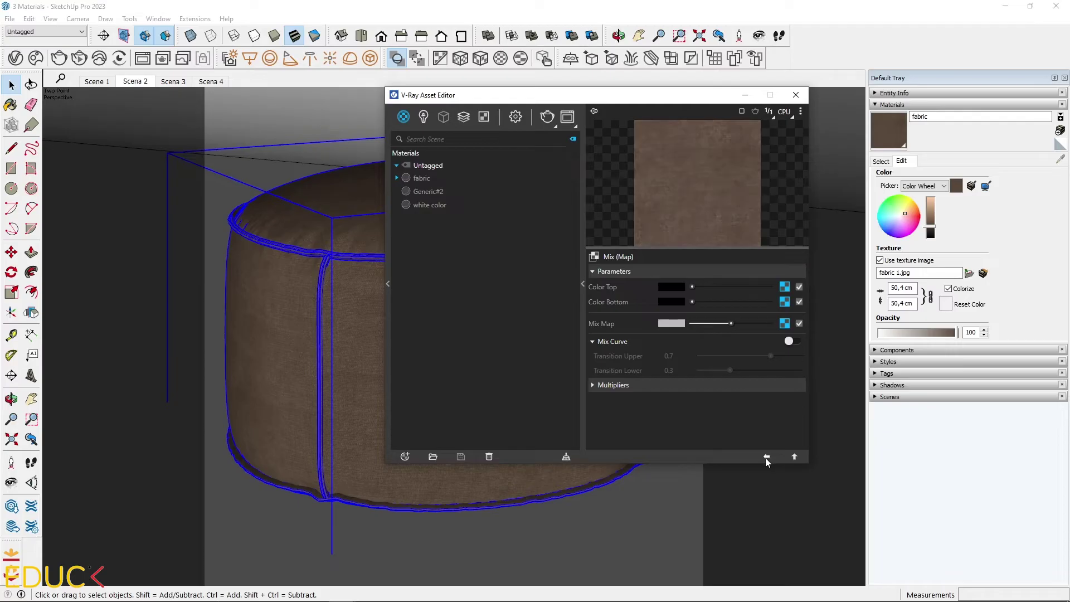
left_click(547, 117)
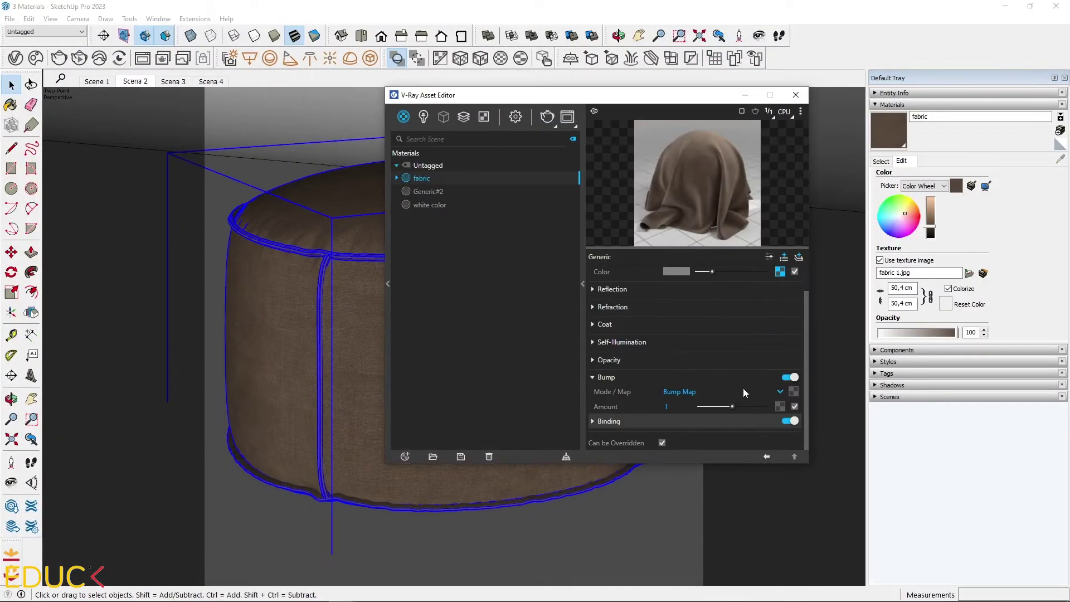
Step: Load fabric bump.jpg as the fabric material's bump map bitmap with an sRGB transfer function and return to the material
left_click(793, 393)
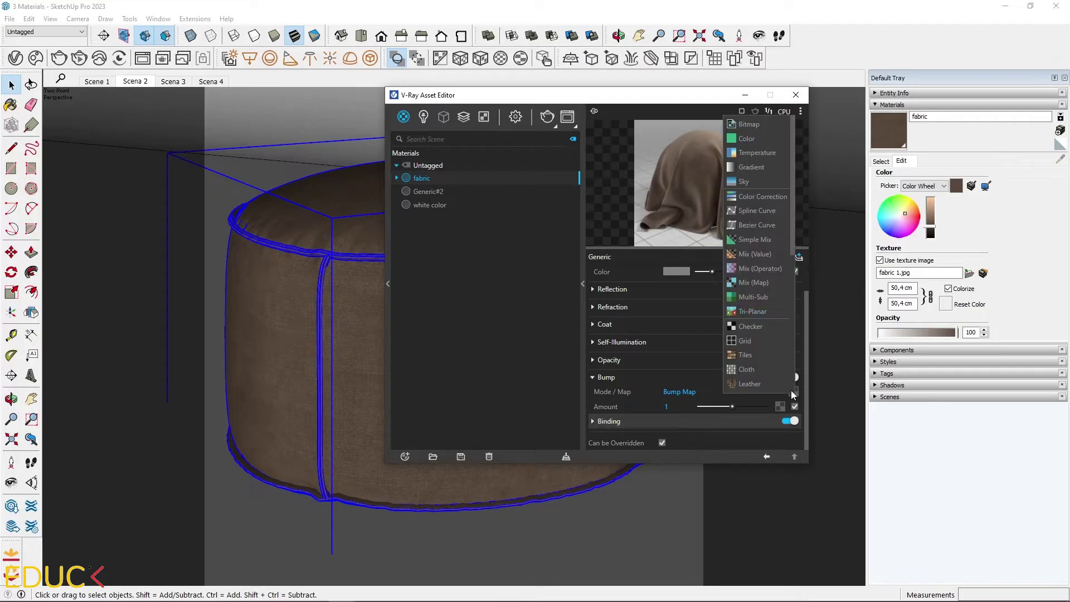
left_click(750, 126)
left_click(744, 192)
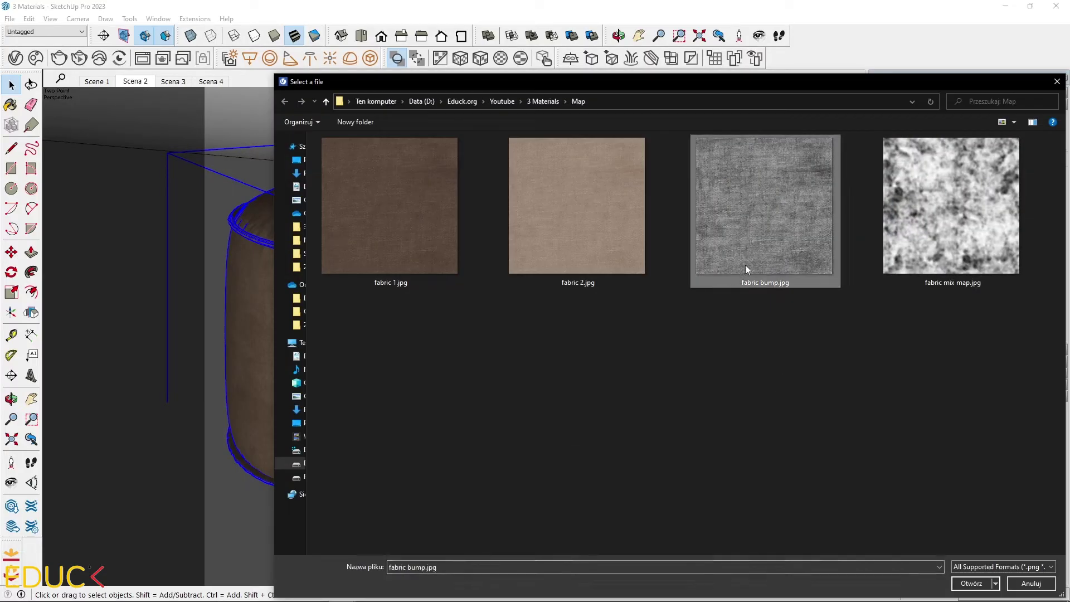
left_click(968, 583)
left_click(679, 314)
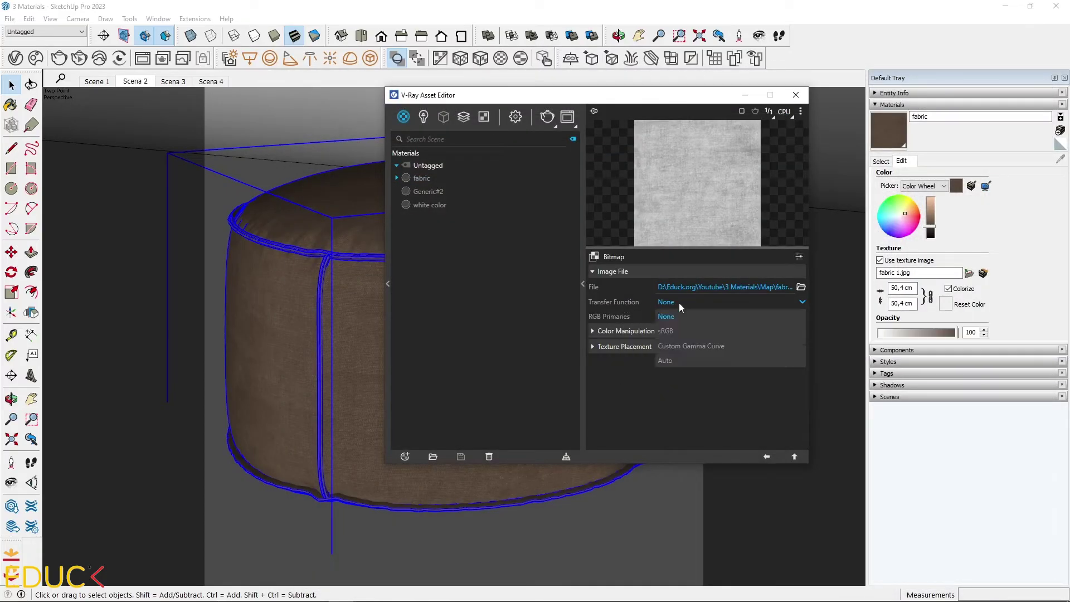
left_click(665, 333)
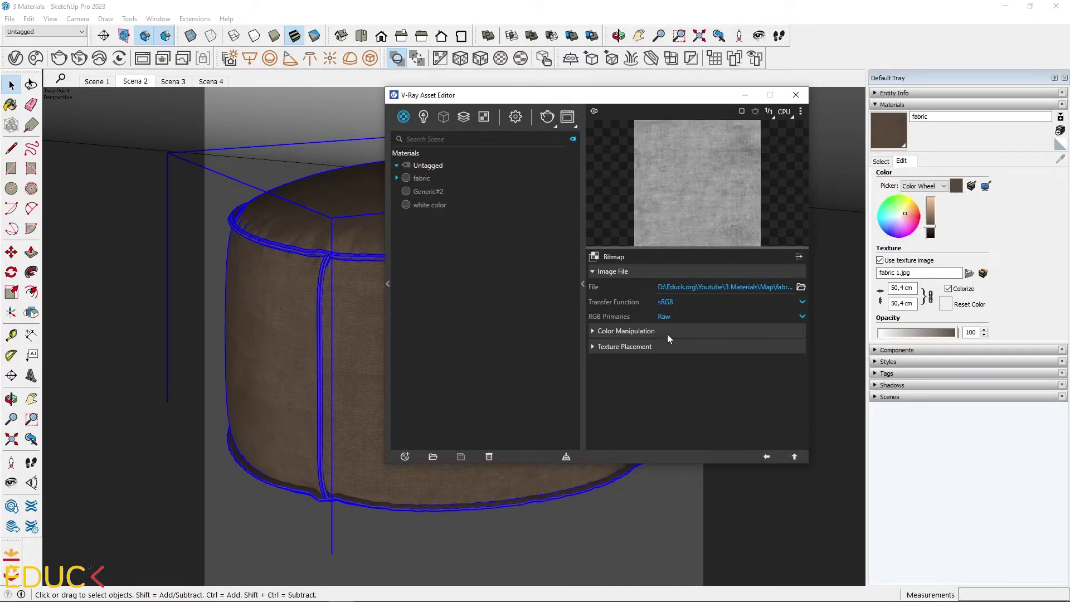
left_click(766, 457)
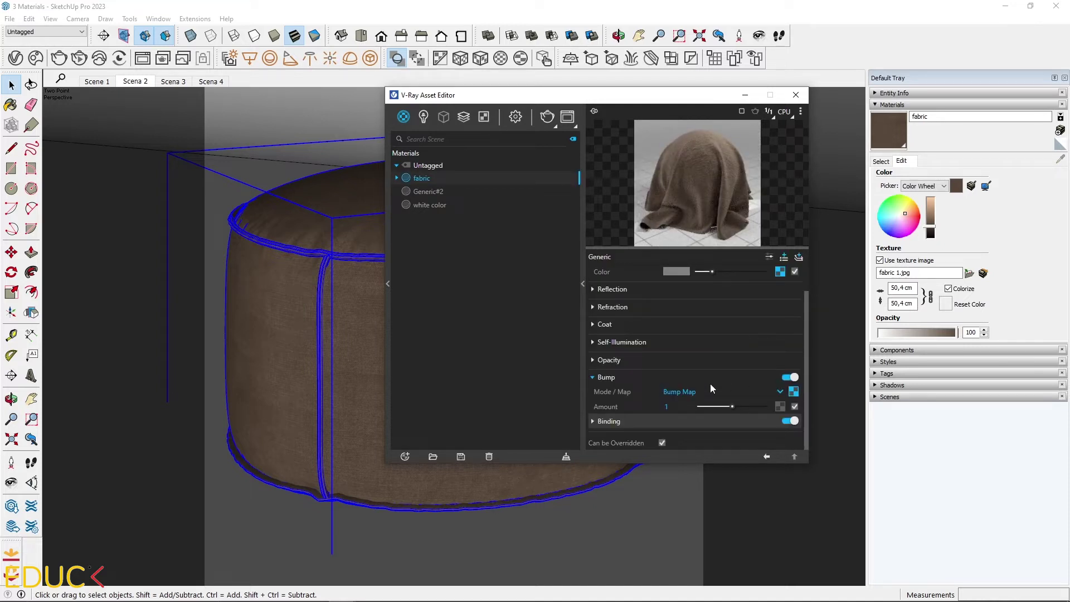
Step: Set the fabric material's bump amount to 0.06, render the pouf and examine the result
left_click_drag(731, 407, 702, 407)
left_click(548, 115)
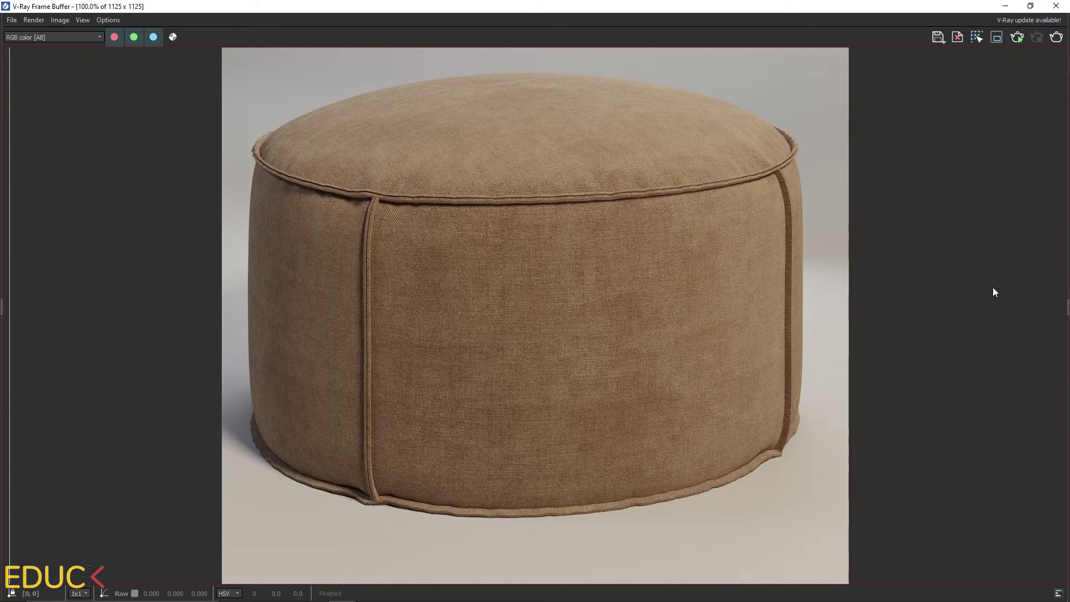
left_click(1056, 6)
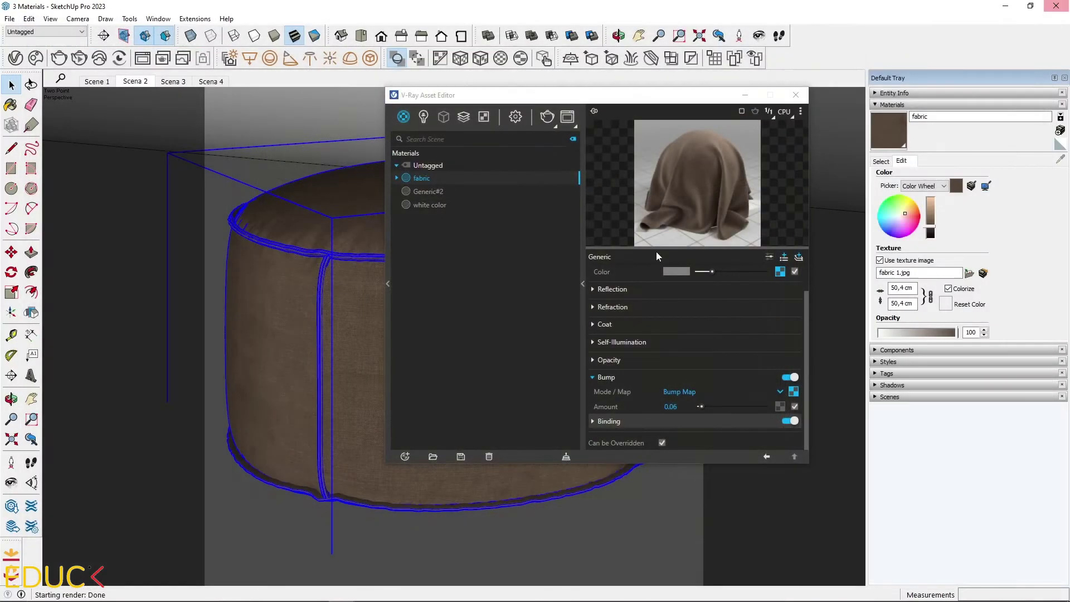
Step: Switch to Scene 3 with the side table and create a new Generic V-Ray material named plastic
left_click(743, 96)
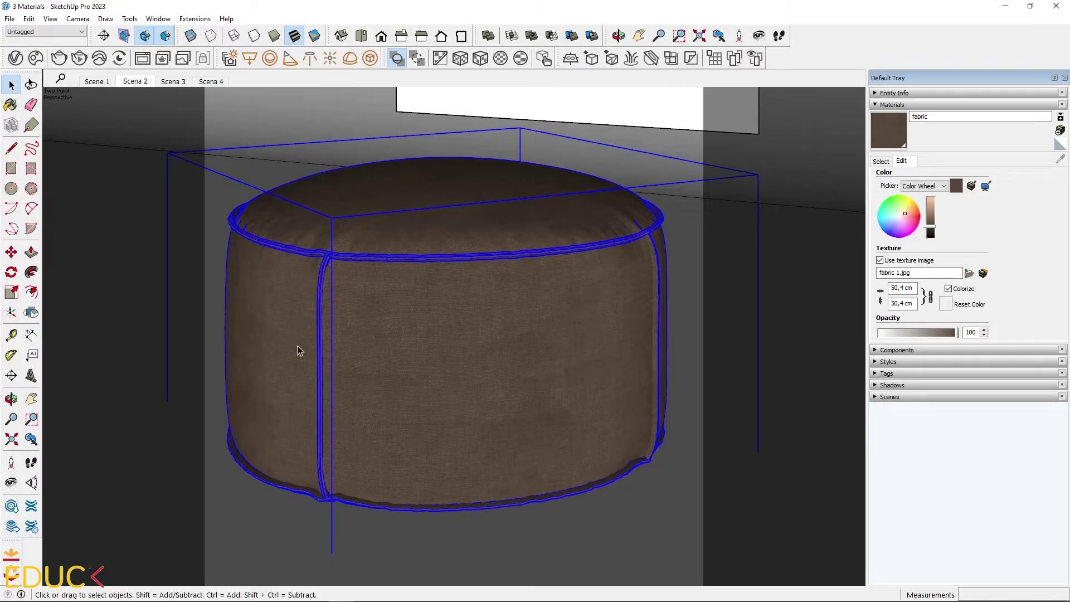
left_click(166, 82)
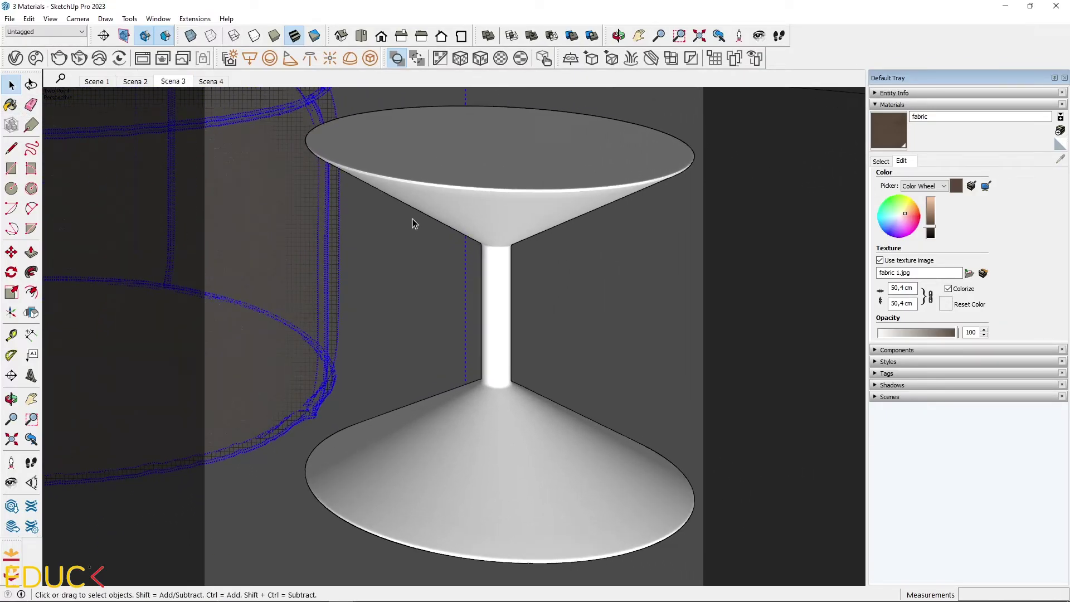
left_click(15, 58)
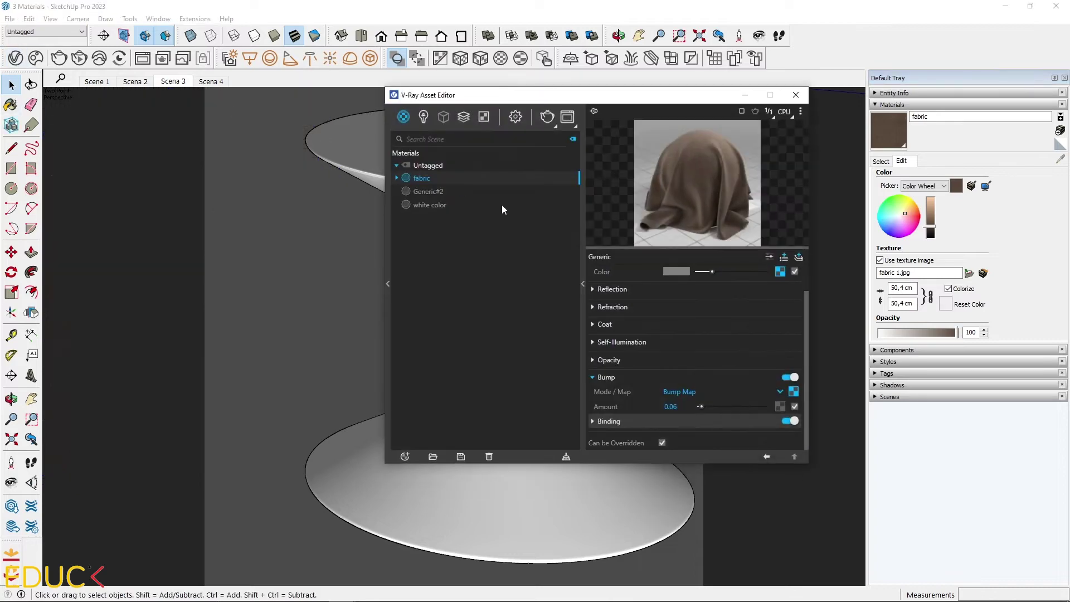
left_click(405, 457)
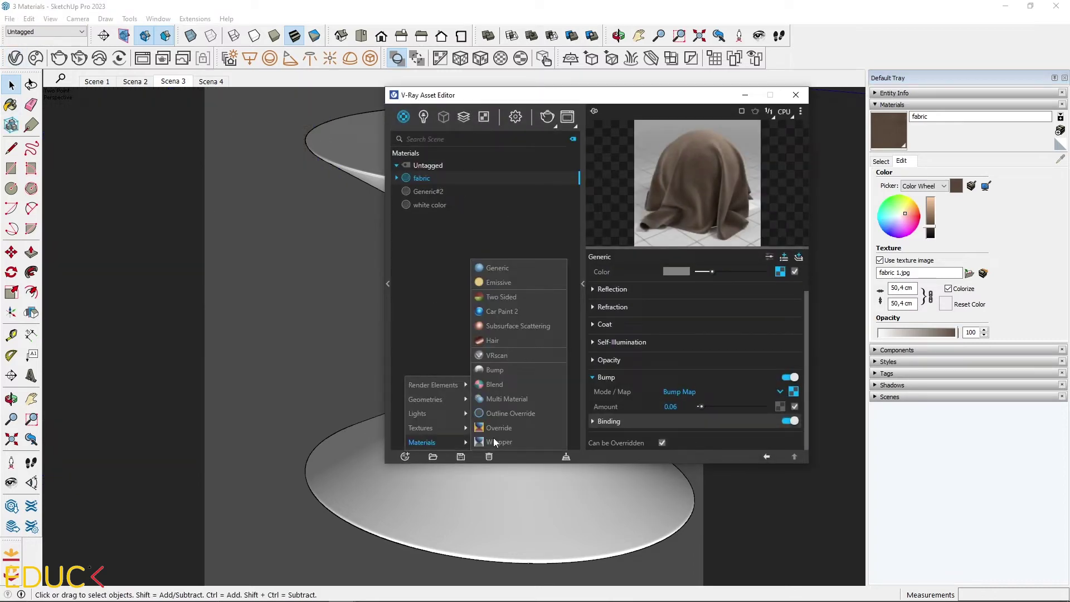
left_click(488, 271)
double_click(425, 192)
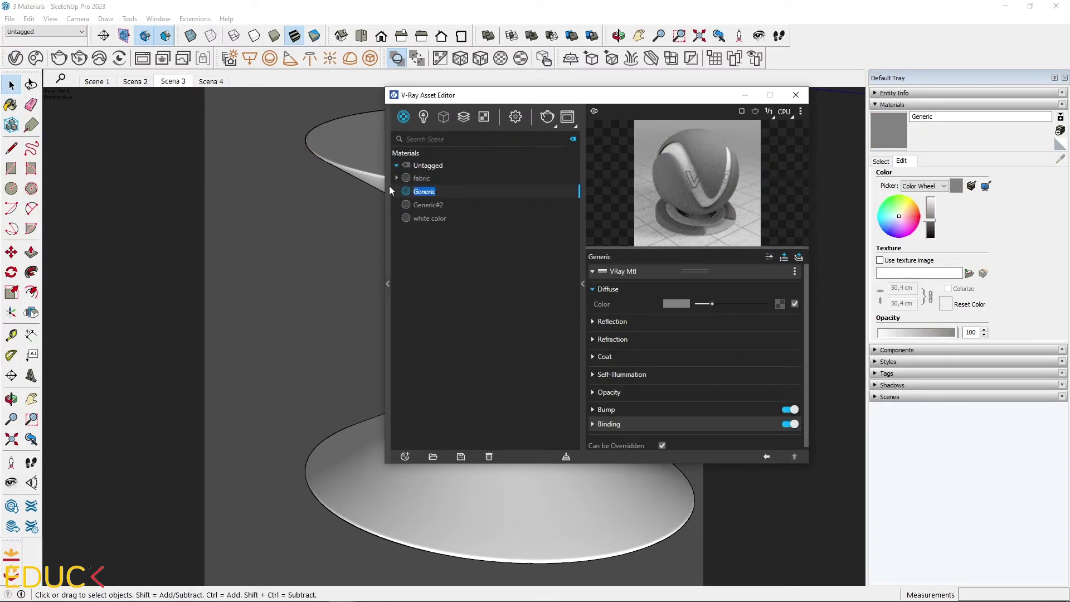
type("plastic")
key("Return")
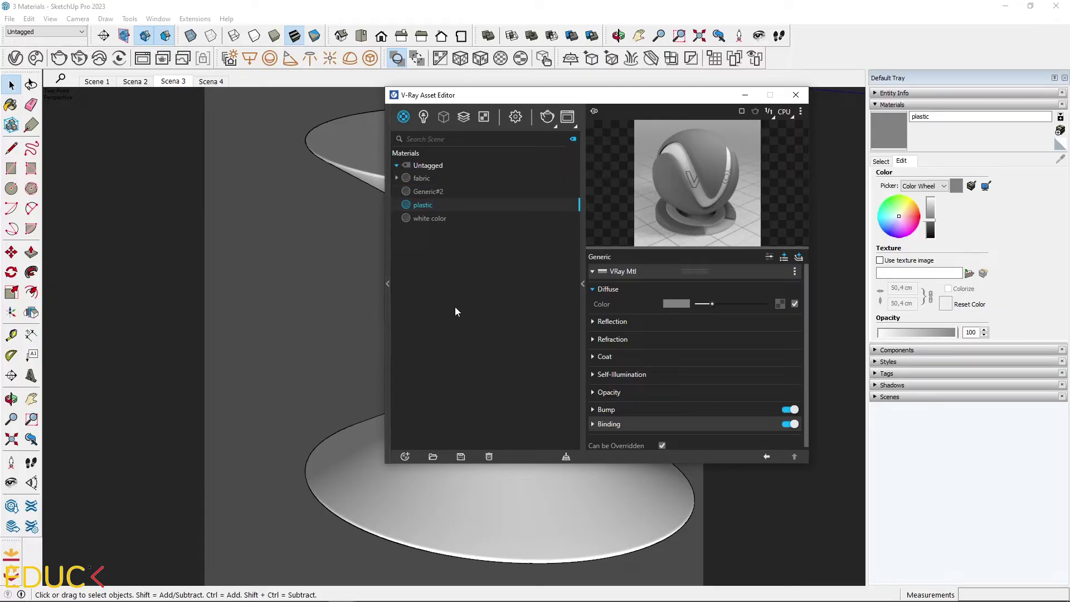
Step: Set the plastic material's diffuse color to a light grey of RGB 186, 186, 186
left_click(676, 303)
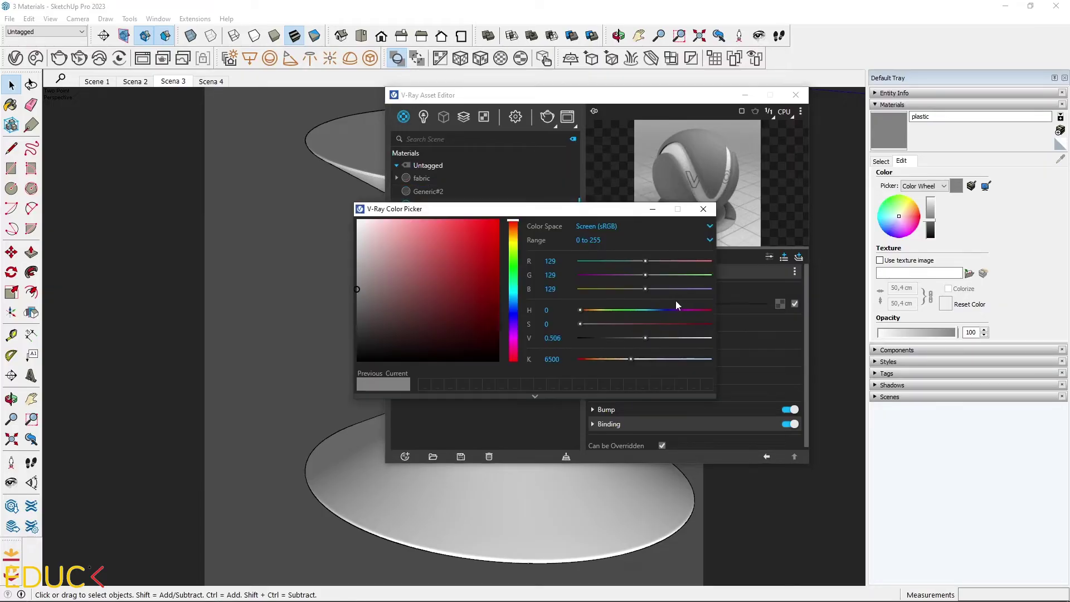
mouse_move(358, 289)
left_mouse_down()
mouse_move(333, 271)
mouse_move(346, 250)
mouse_move(305, 196)
left_mouse_up()
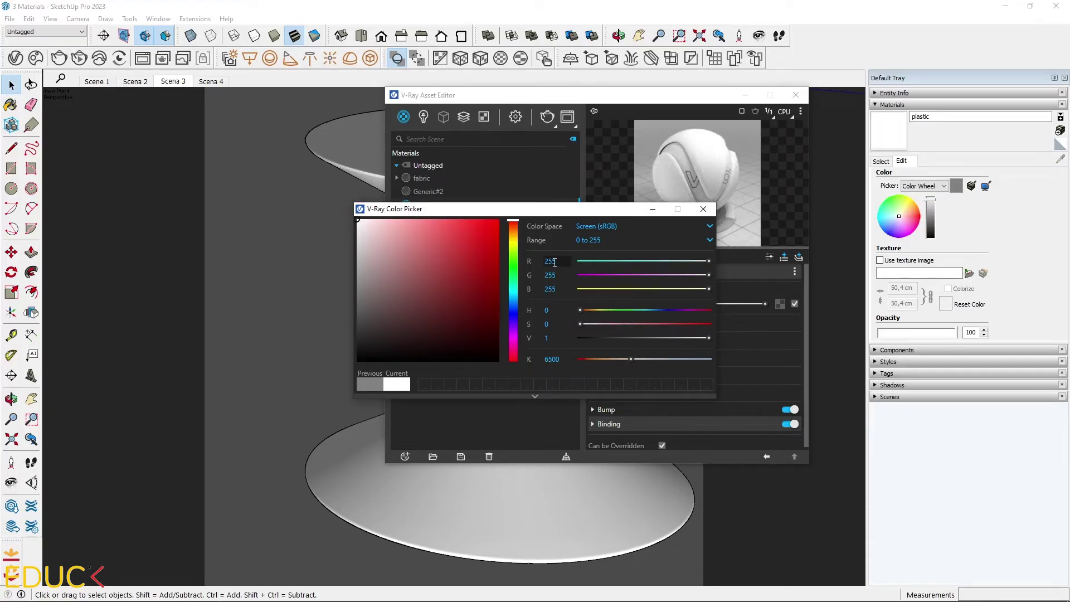
left_click_drag(355, 230, 333, 258)
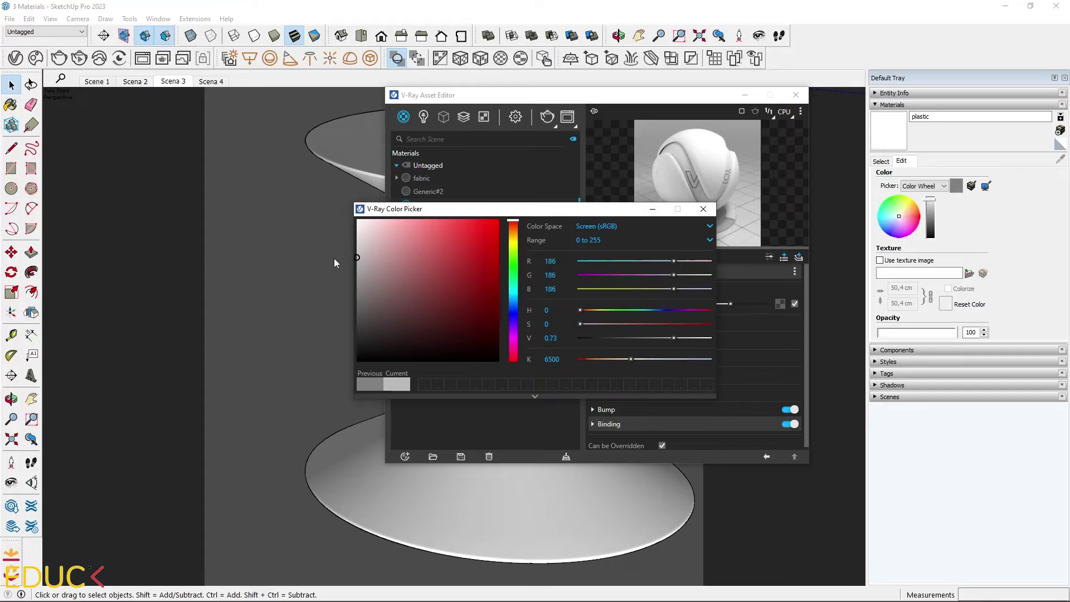
left_click(704, 209)
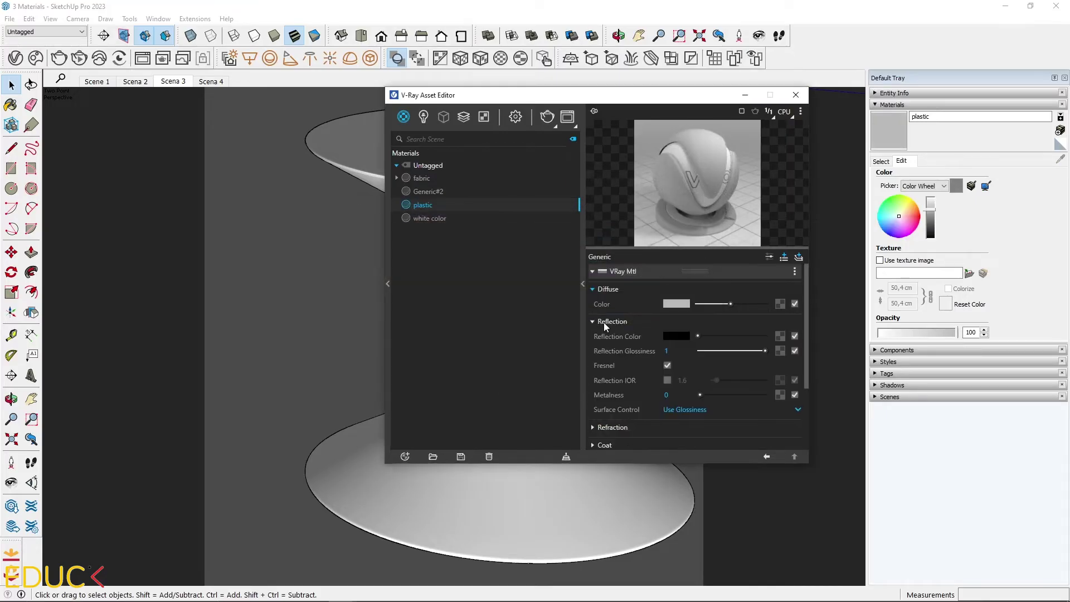
Step: Give the plastic material a white reflection color, apply it to the side table and render the scene
left_click_drag(705, 334, 767, 336)
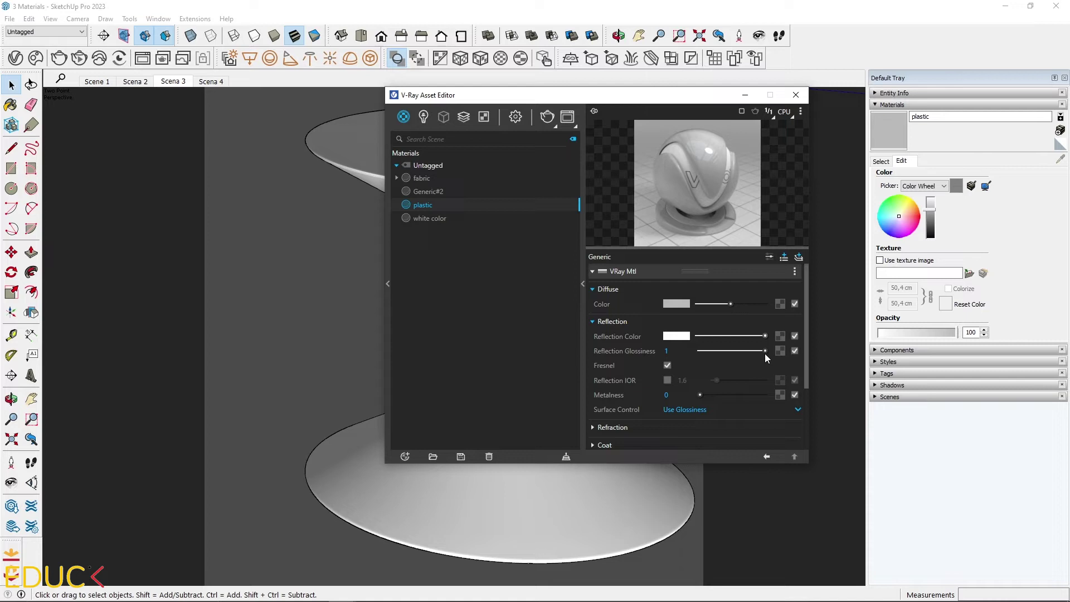
left_click(746, 93)
left_click(891, 128)
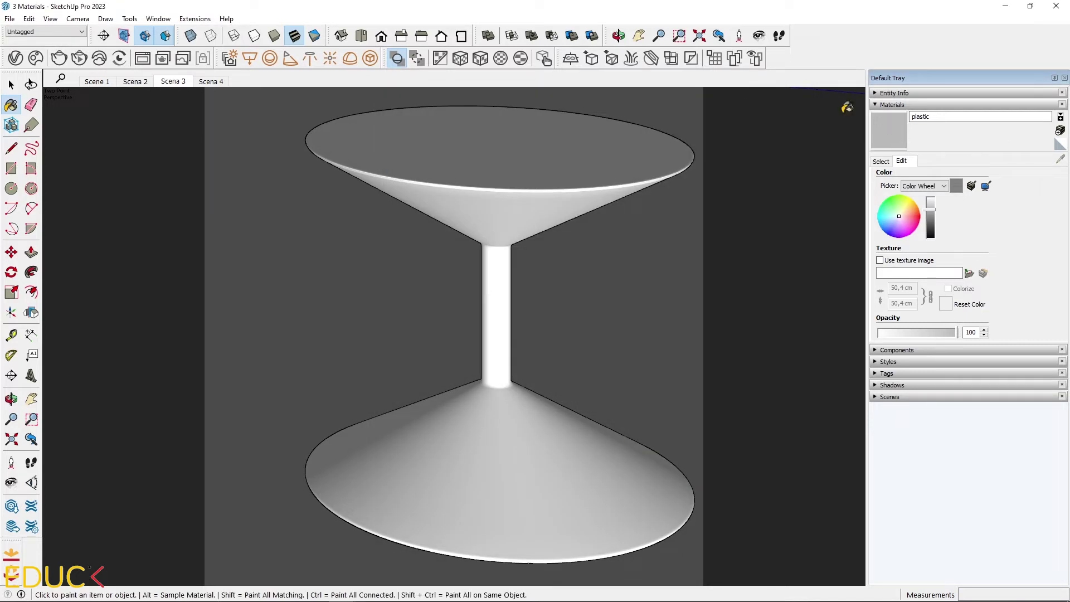
left_click(526, 176)
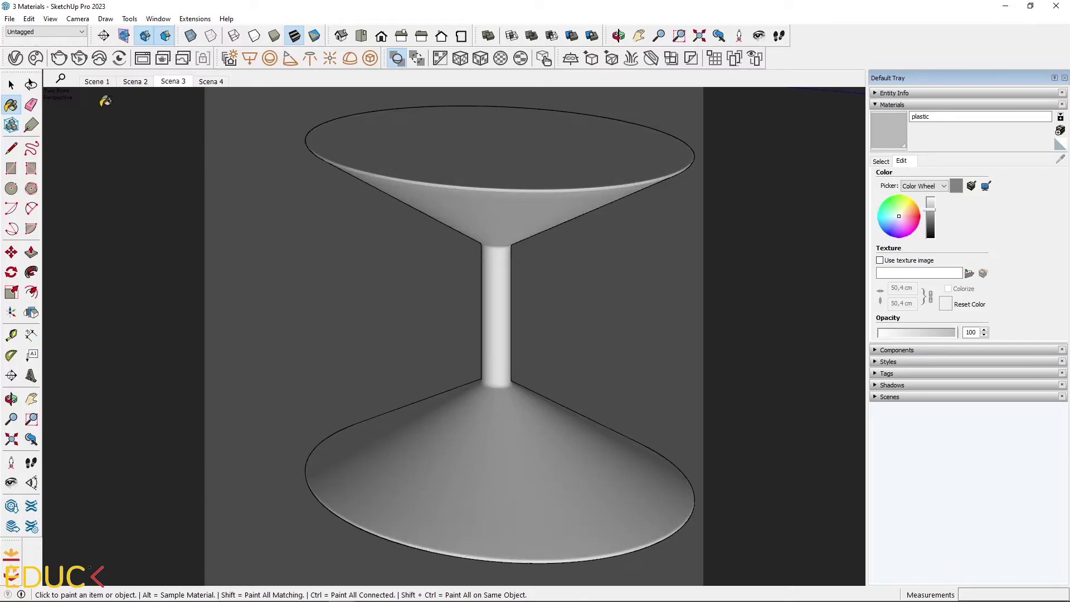
left_click(59, 58)
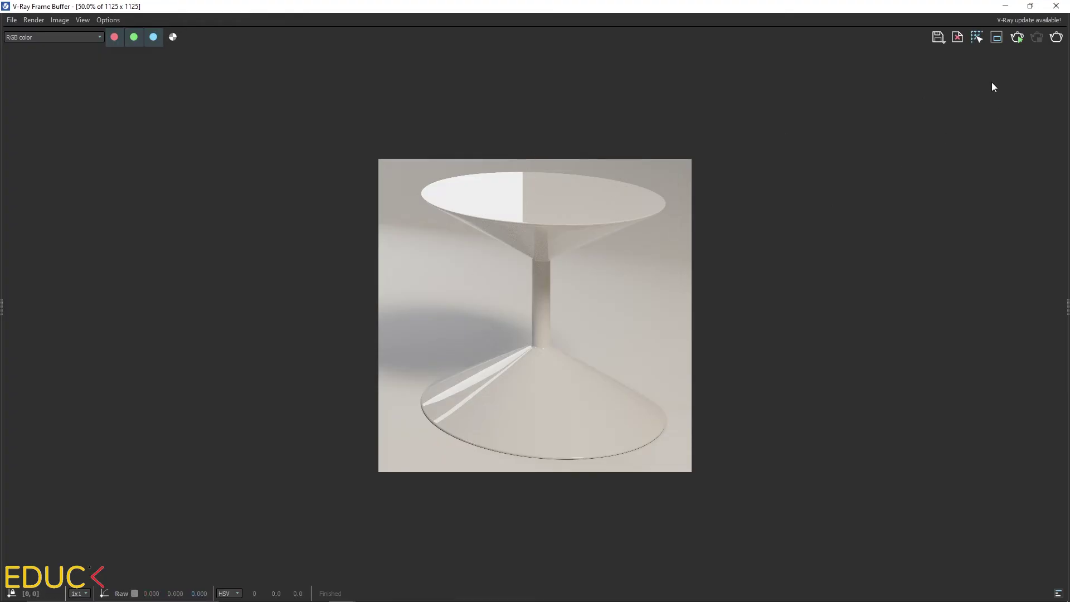
left_click(1003, 8)
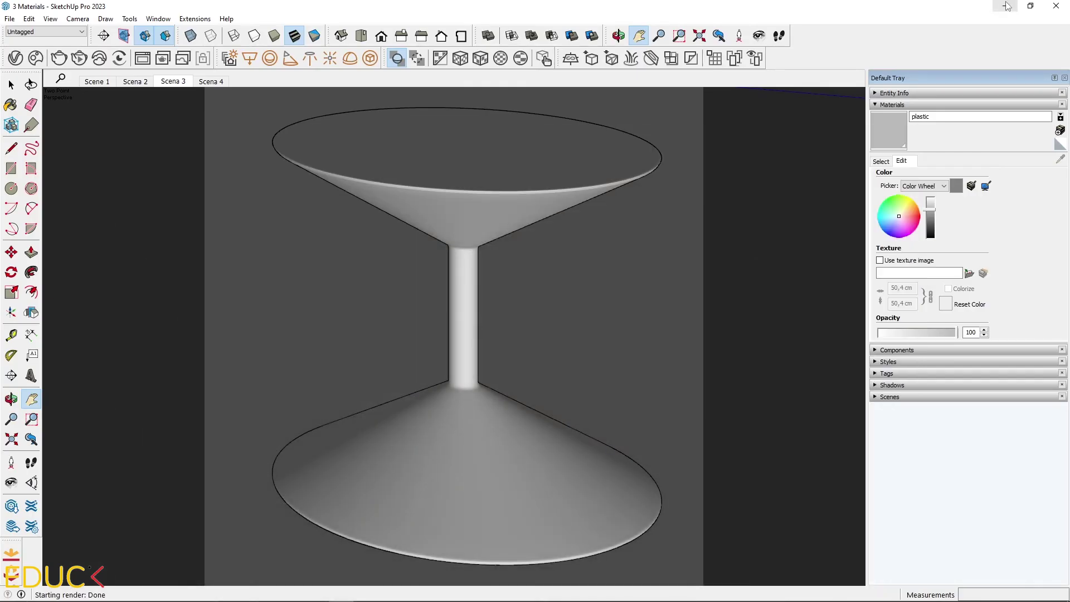
Step: Set the plastic material's reflection glossiness to 0.85 and compare the new table render with the previous one
left_click(15, 58)
left_click_drag(765, 351, 757, 353)
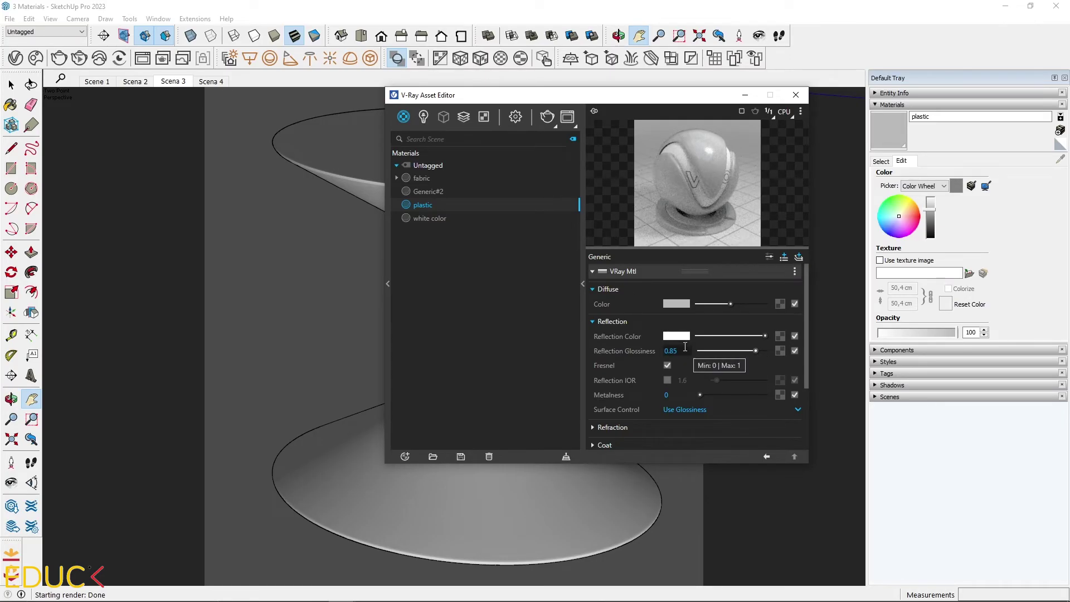
left_click(546, 117)
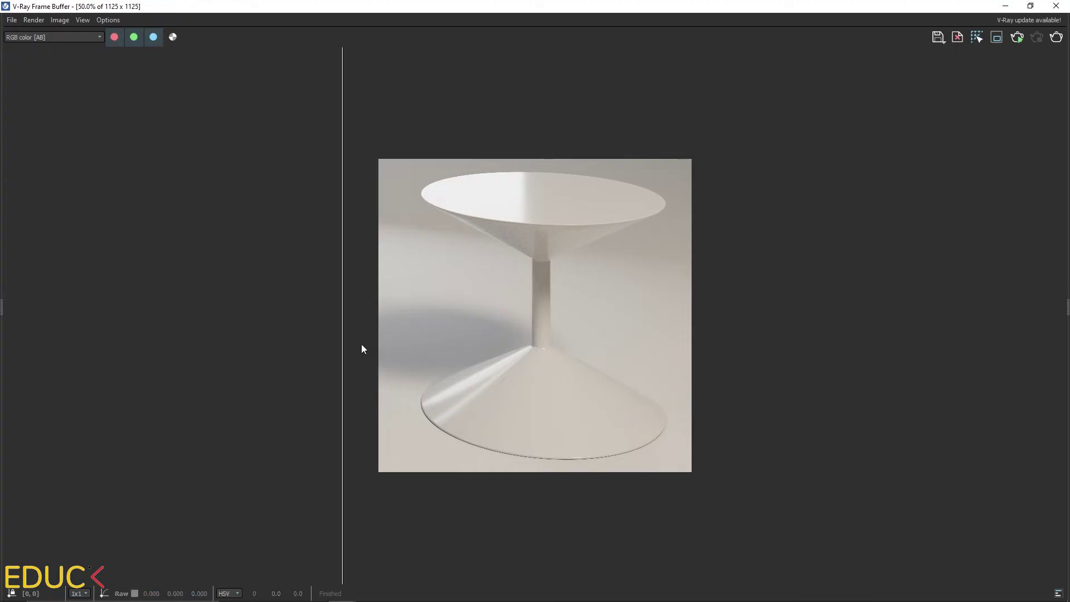
mouse_move(342, 343)
left_mouse_down()
mouse_move(622, 356)
mouse_move(316, 366)
mouse_move(663, 346)
mouse_move(349, 370)
mouse_move(612, 348)
mouse_move(399, 374)
mouse_move(473, 391)
mouse_move(587, 381)
mouse_move(293, 388)
mouse_move(323, 386)
left_mouse_up()
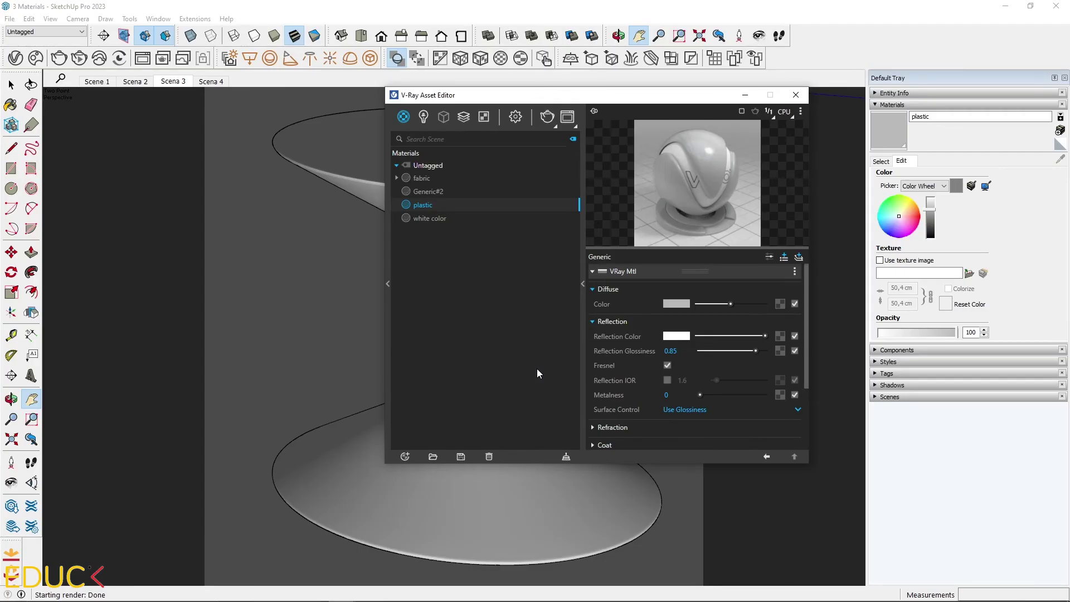
Step: Enable the plastic material's Reflection IOR, set it to 1.9 and render the table again
mouse_move(636, 367)
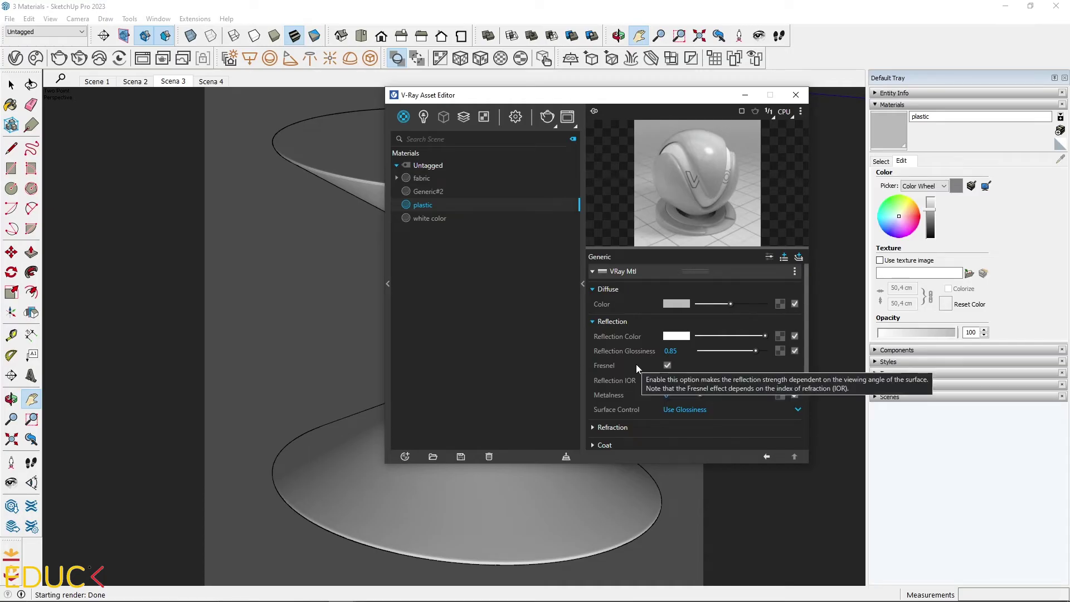
mouse_move(623, 335)
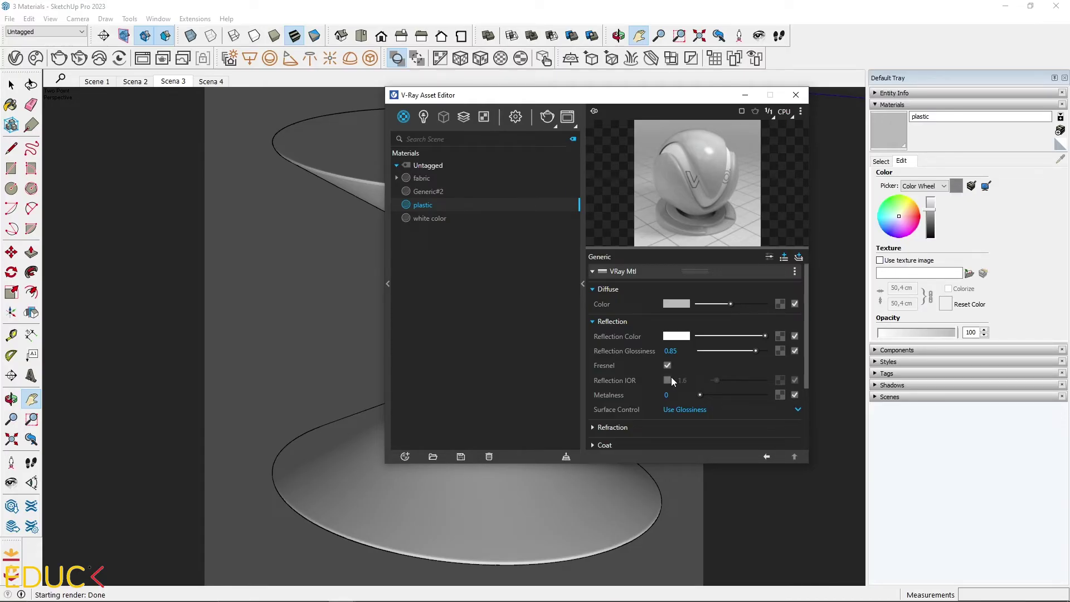
mouse_move(671, 392)
left_click(668, 380)
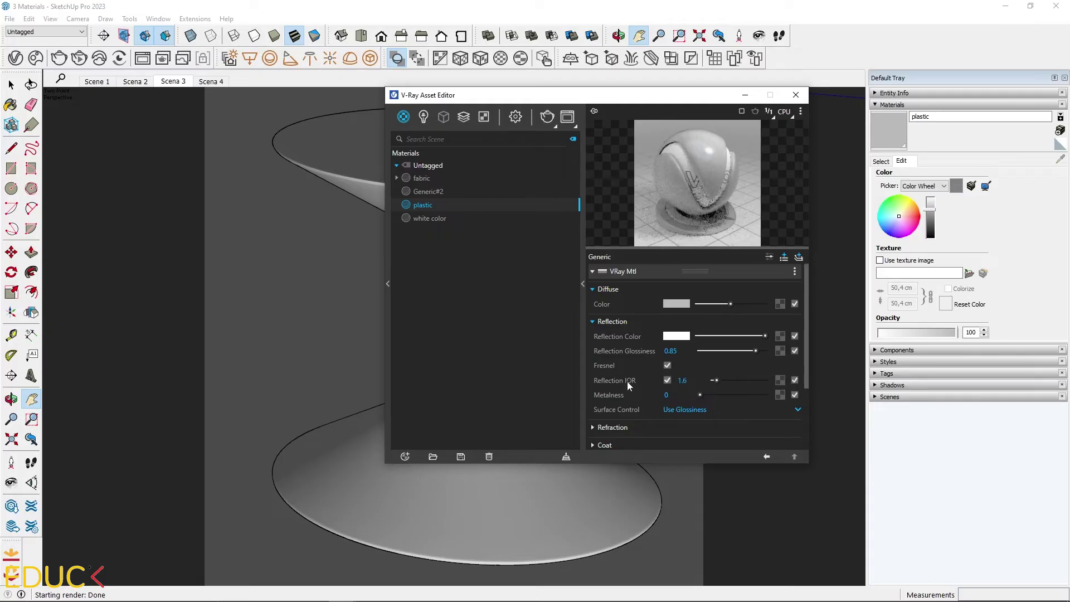
left_click(683, 380)
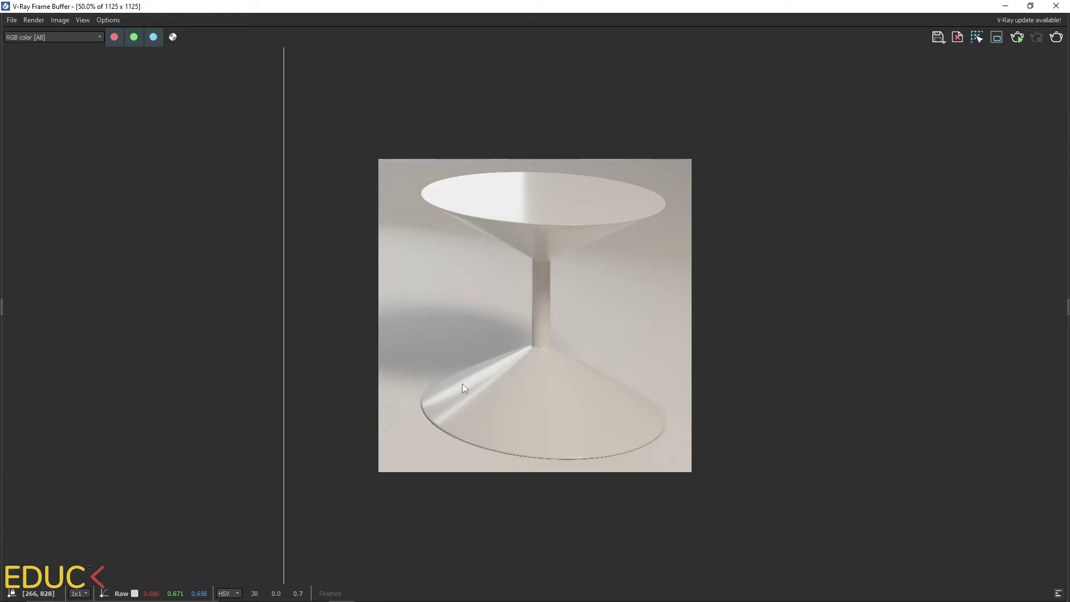
left_click(547, 116)
Step: Compare the A and B renders of the table, examining the reflections on its conical base up close
scroll(497, 373, "up", 2)
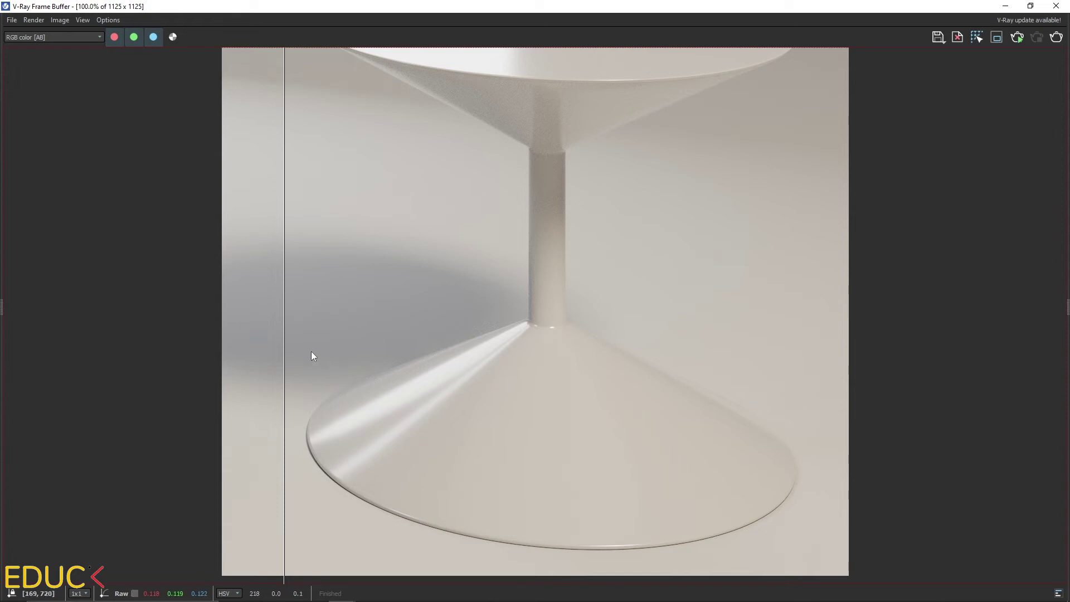
left_click_drag(284, 354, 718, 394)
scroll(448, 368, "up", 2)
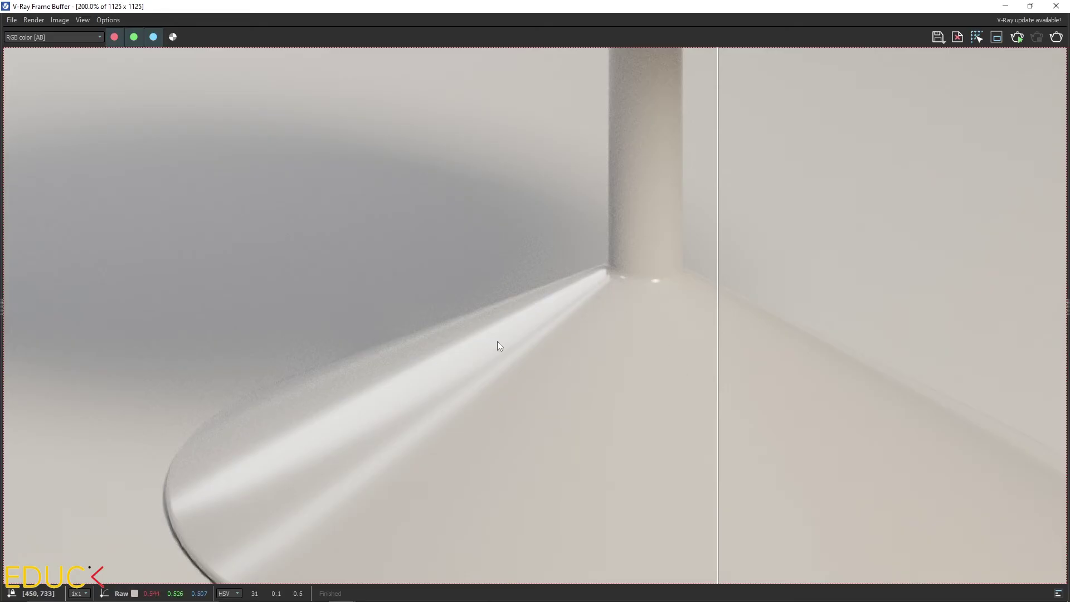
left_click_drag(714, 337, 237, 385)
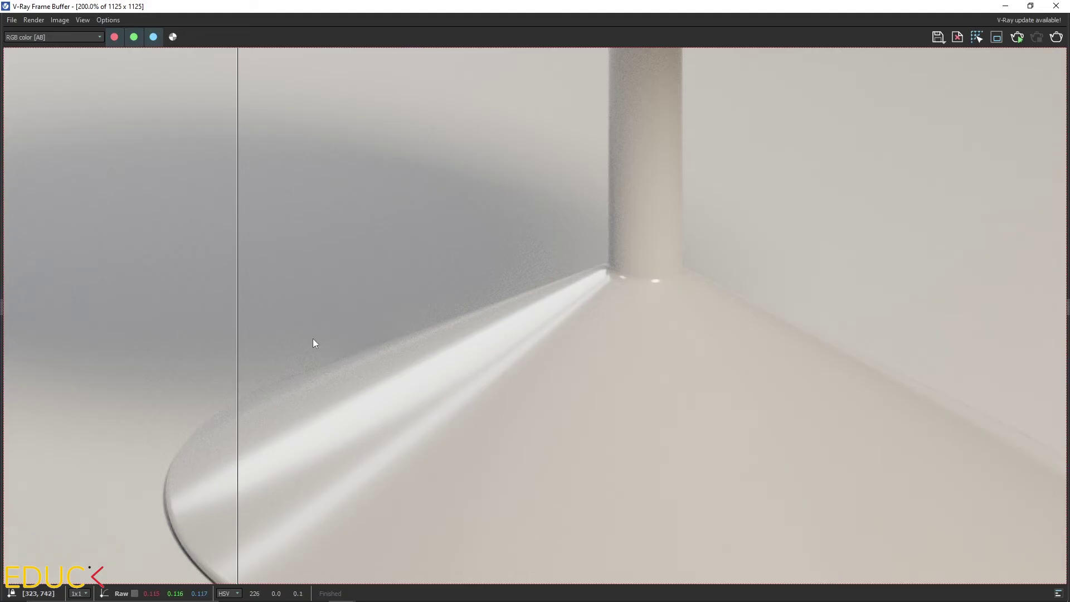
left_click_drag(250, 311, 272, 309)
mouse_move(349, 307)
left_mouse_down()
mouse_move(744, 304)
mouse_move(172, 313)
mouse_move(688, 290)
mouse_move(86, 301)
mouse_move(668, 289)
mouse_move(194, 314)
left_mouse_up()
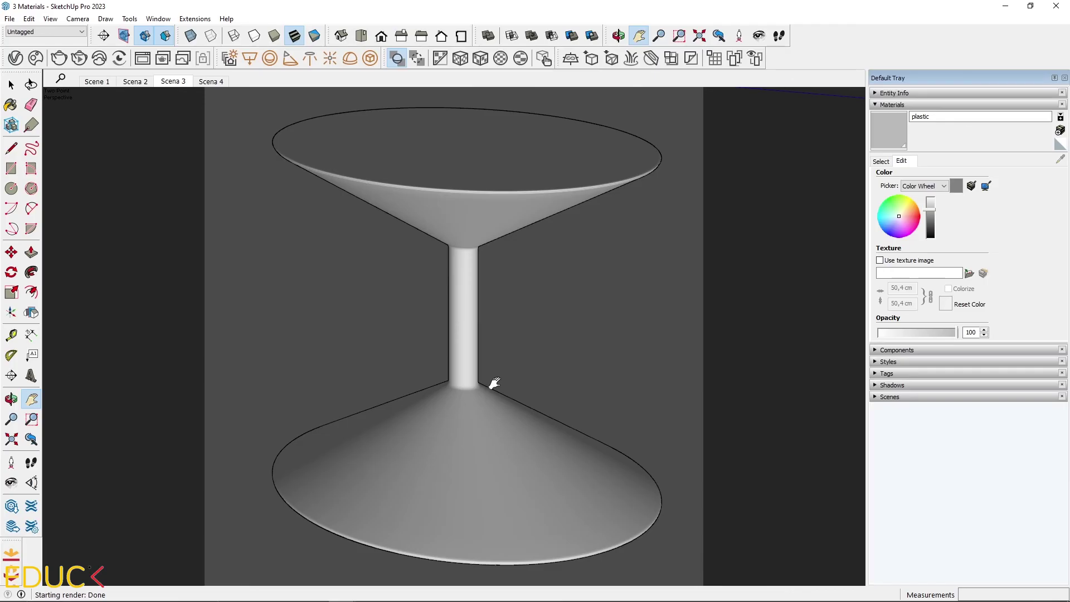
Step: Switch to Scene 4 with the vase and create a new Generic V-Ray material named glass
left_click(211, 81)
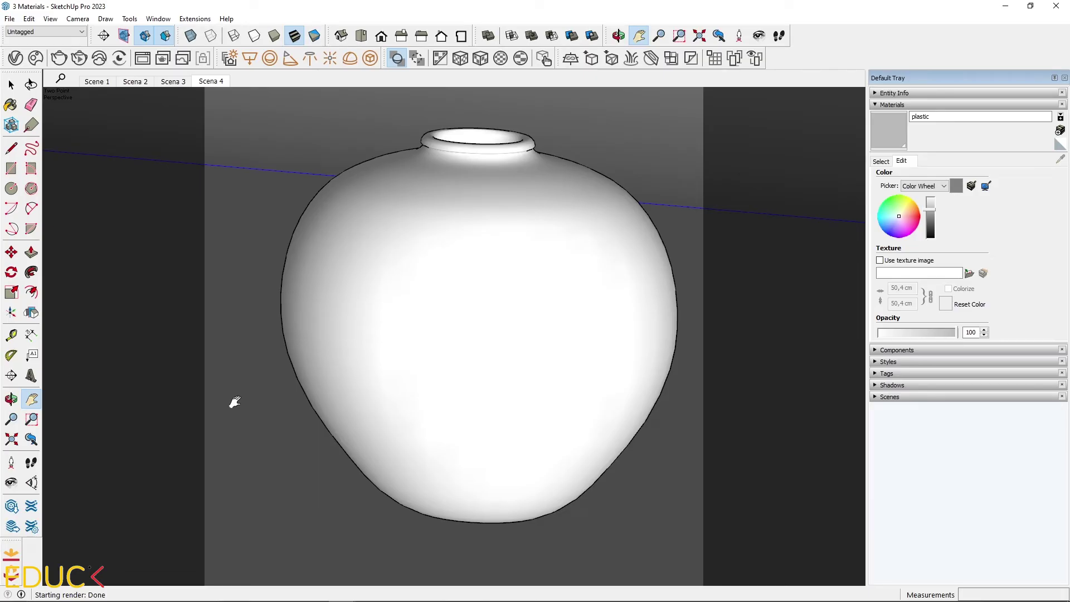
left_click(16, 58)
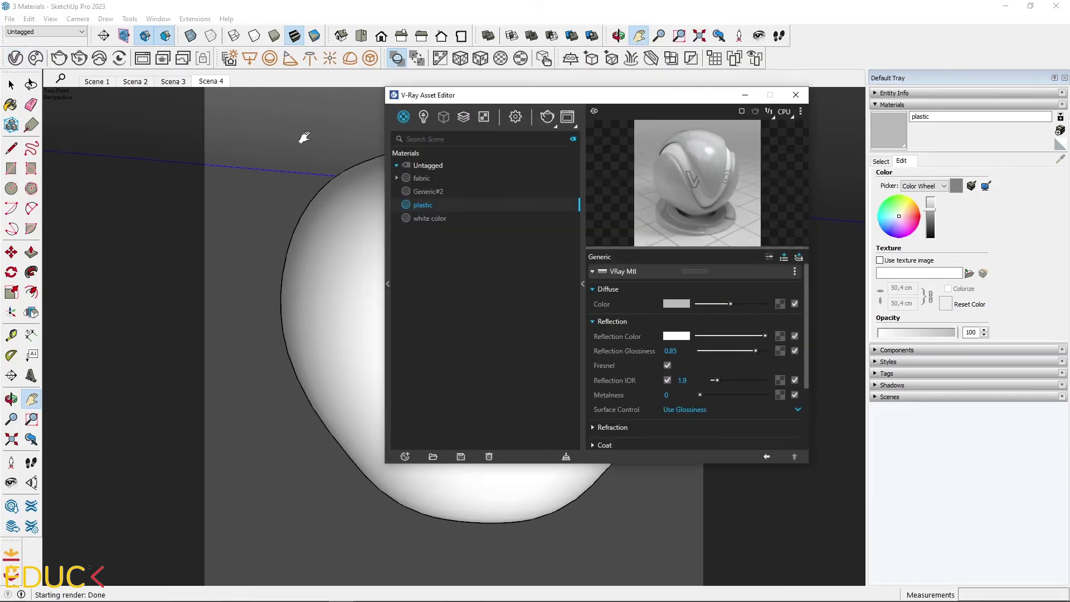
left_click(405, 457)
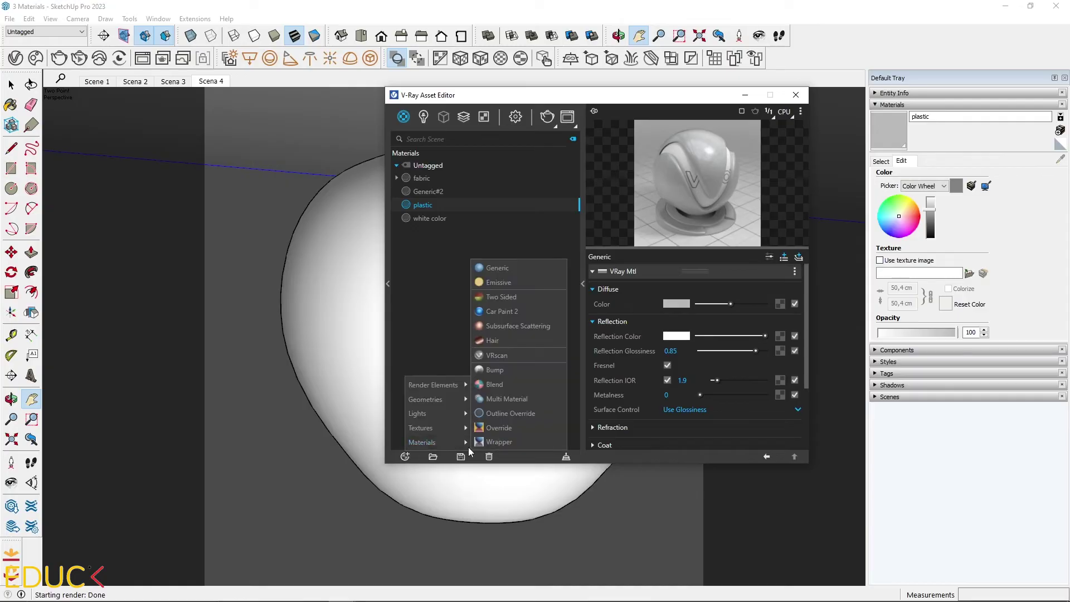
left_click(488, 256)
double_click(423, 191)
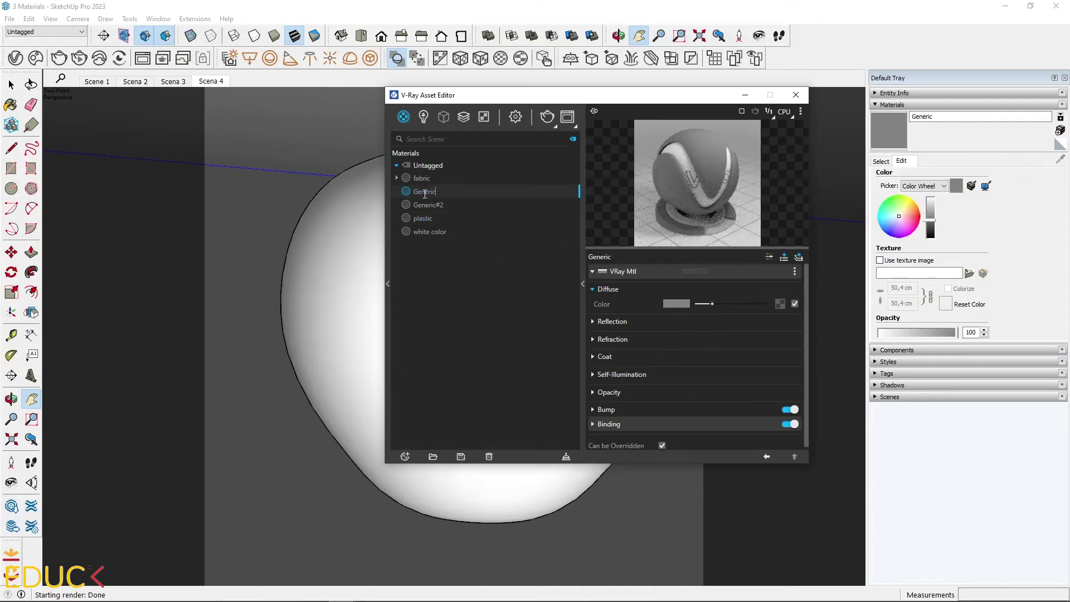
type("glass")
key("Return")
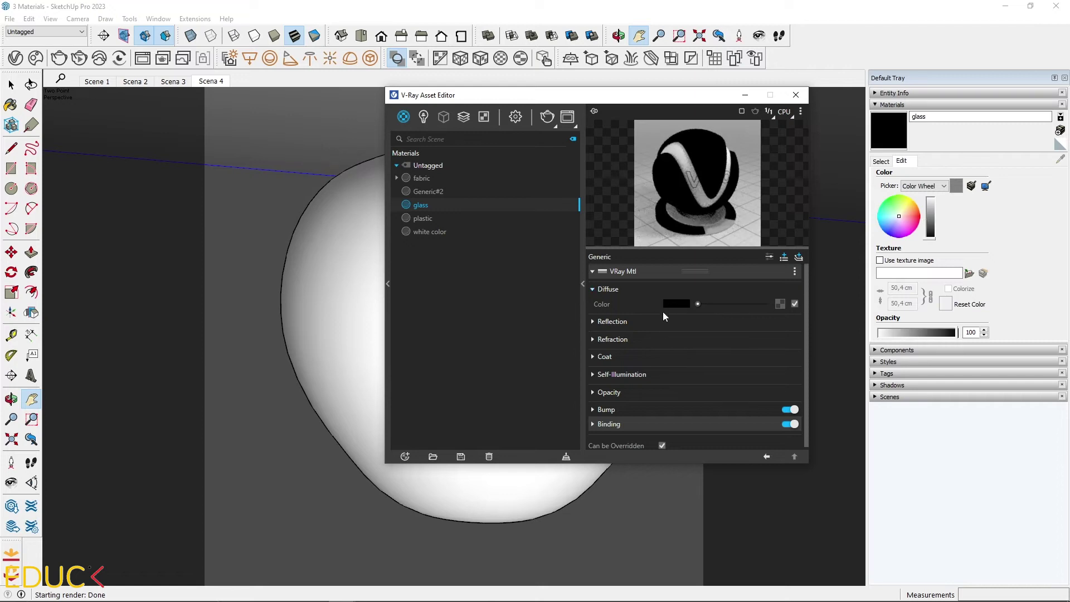
Step: Give the glass material a black diffuse color, a white reflection color and a refraction color of RGB 242, 242, 242
left_click(648, 324)
left_click_drag(697, 336, 763, 336)
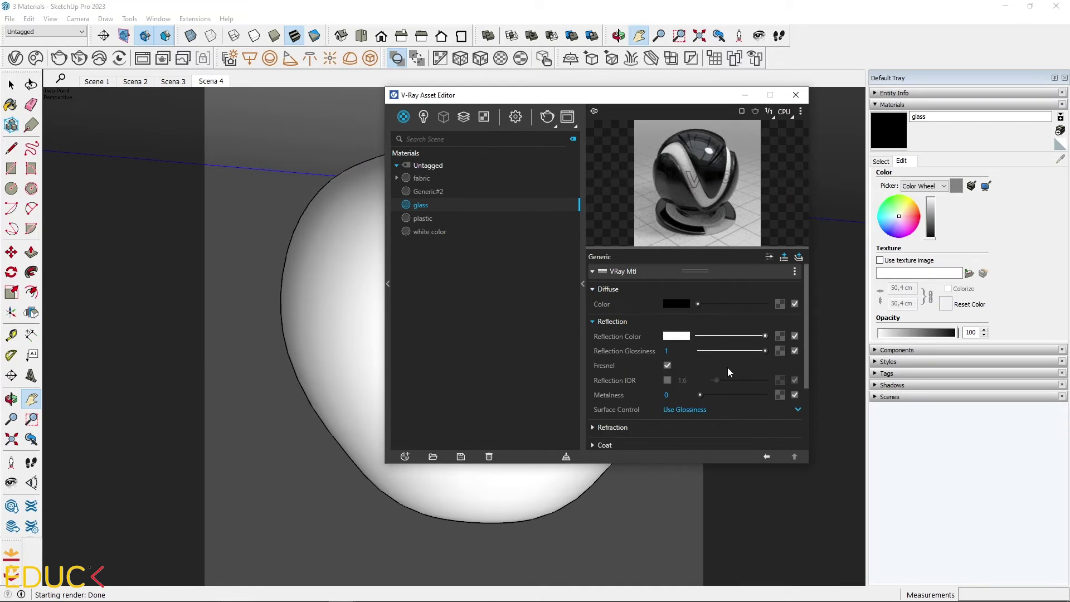
left_click_drag(688, 461, 686, 564)
left_click(641, 427)
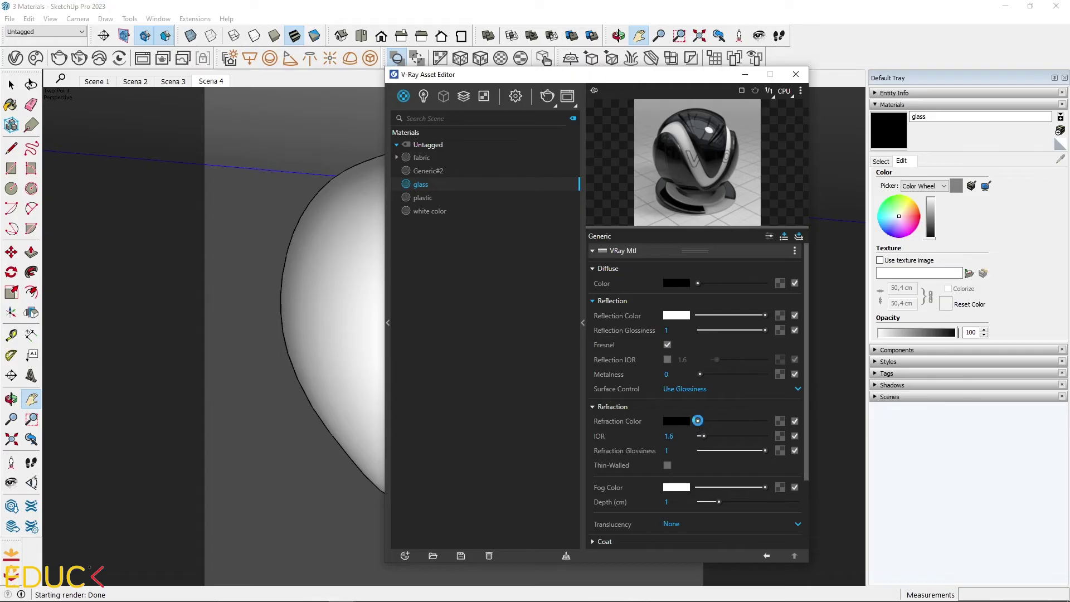
left_click_drag(708, 422, 755, 419)
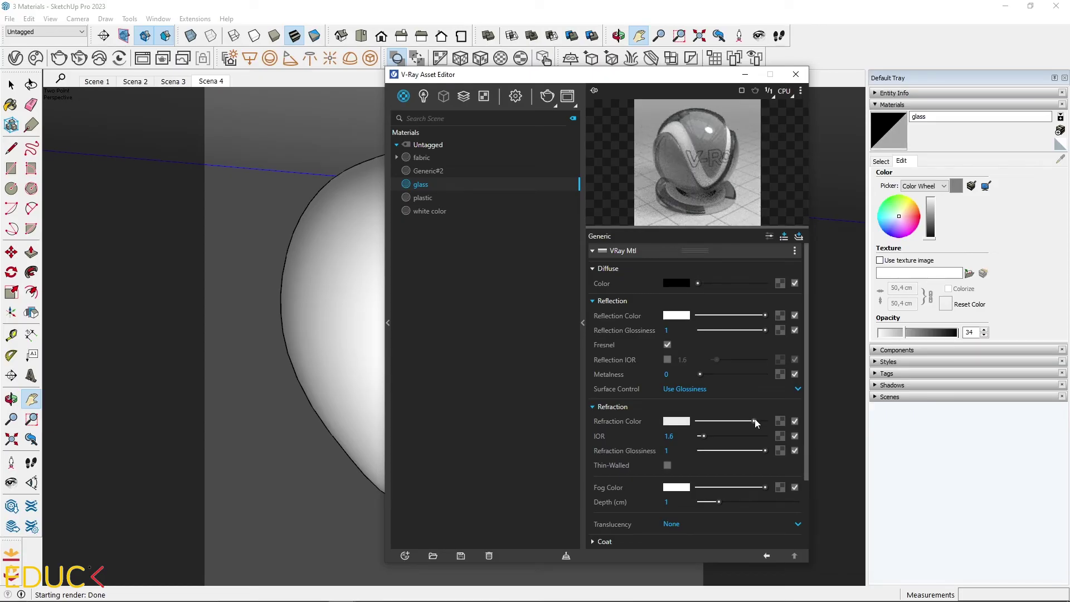
left_click(676, 421)
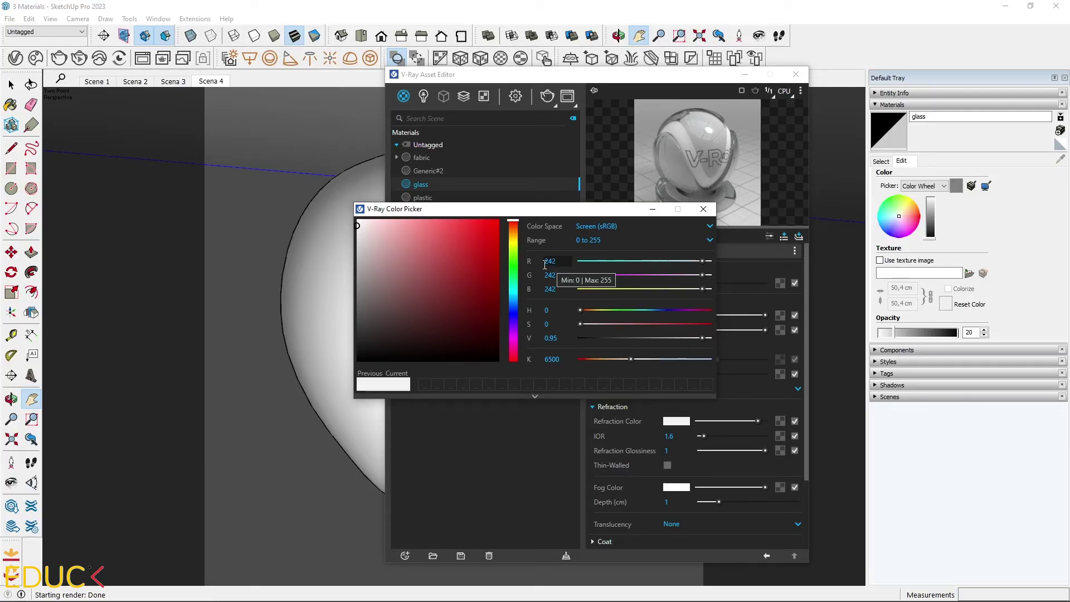
left_click(702, 209)
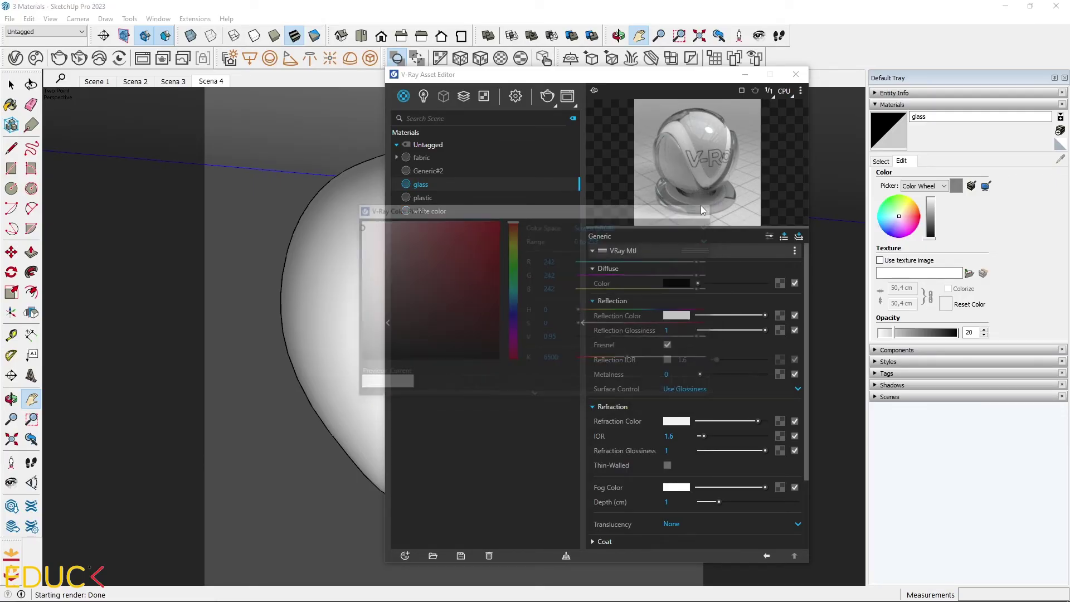
Step: Apply the glass material to the vase and render Scene 4
left_click(746, 75)
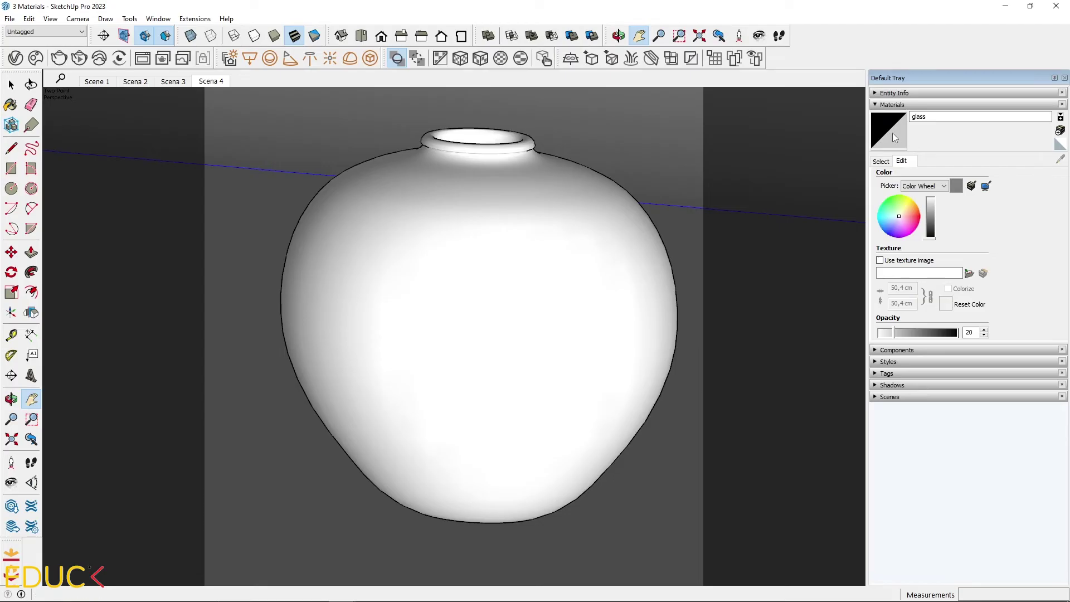
left_click(894, 137)
left_click(521, 245)
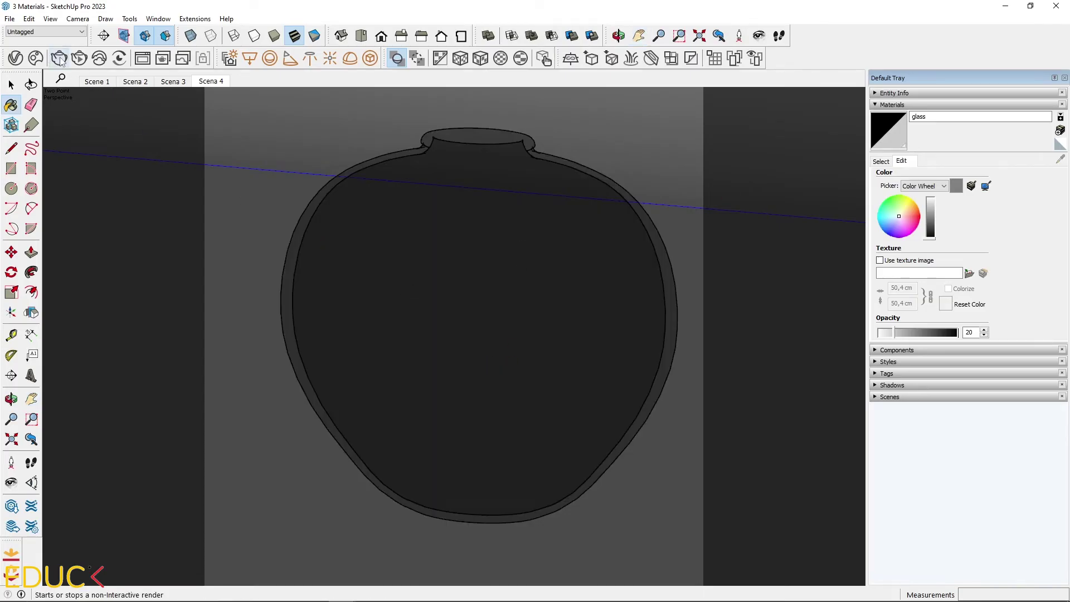
left_click(60, 59)
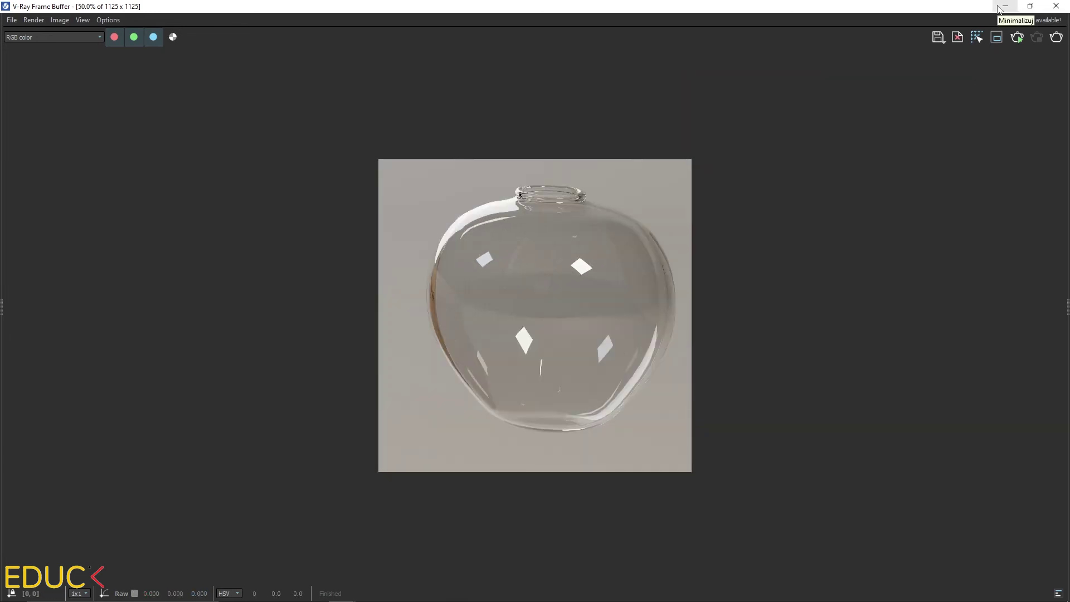
left_click(1002, 8)
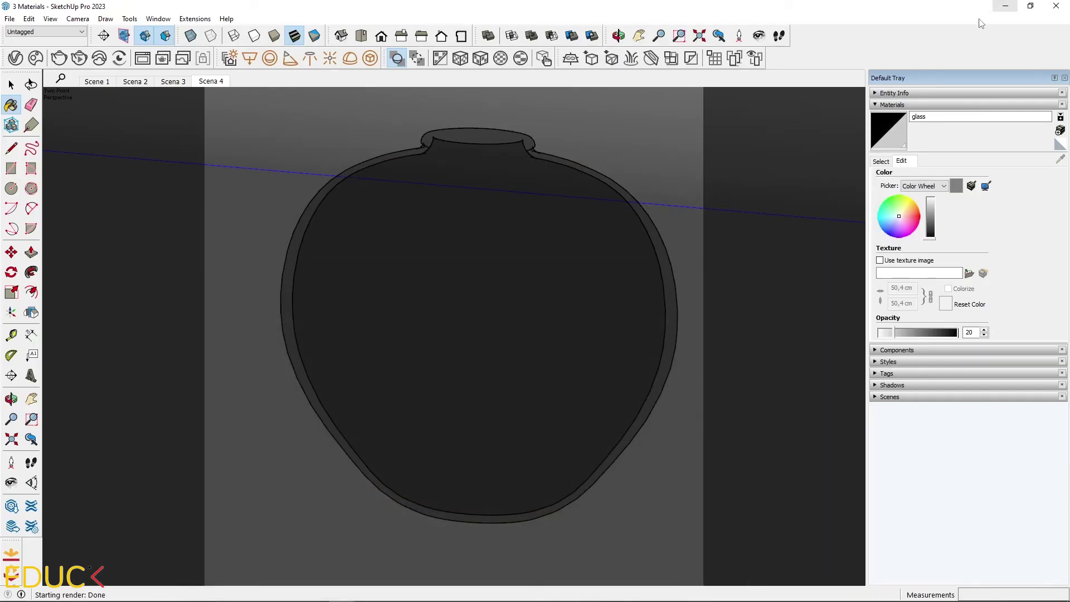
Step: Set the glass material's fog color to brown RGB 137, 64, 21 with a depth of 5 cm
left_click(15, 58)
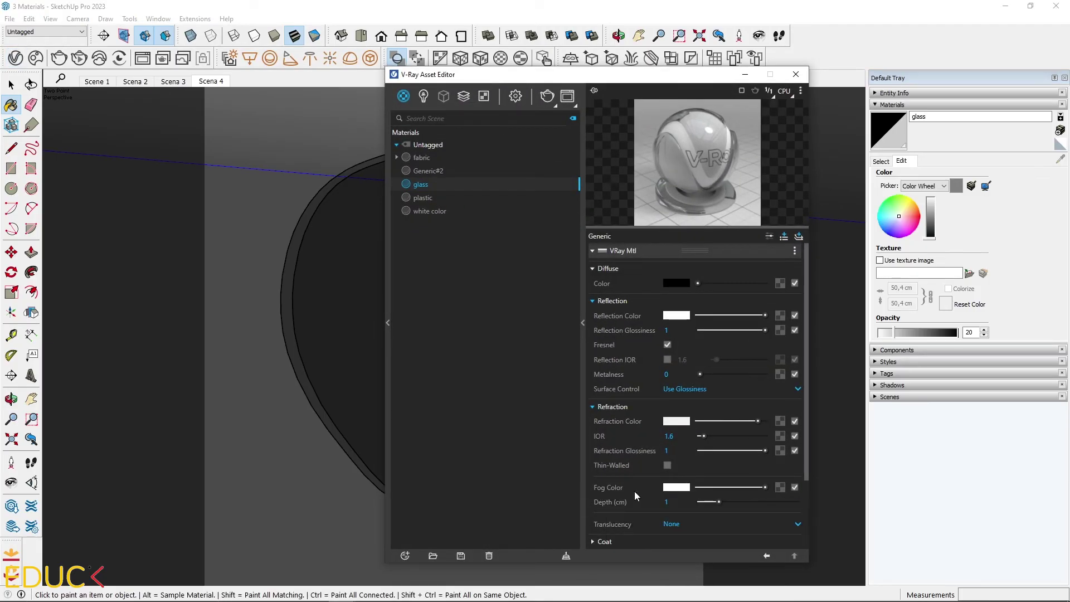
left_click(676, 488)
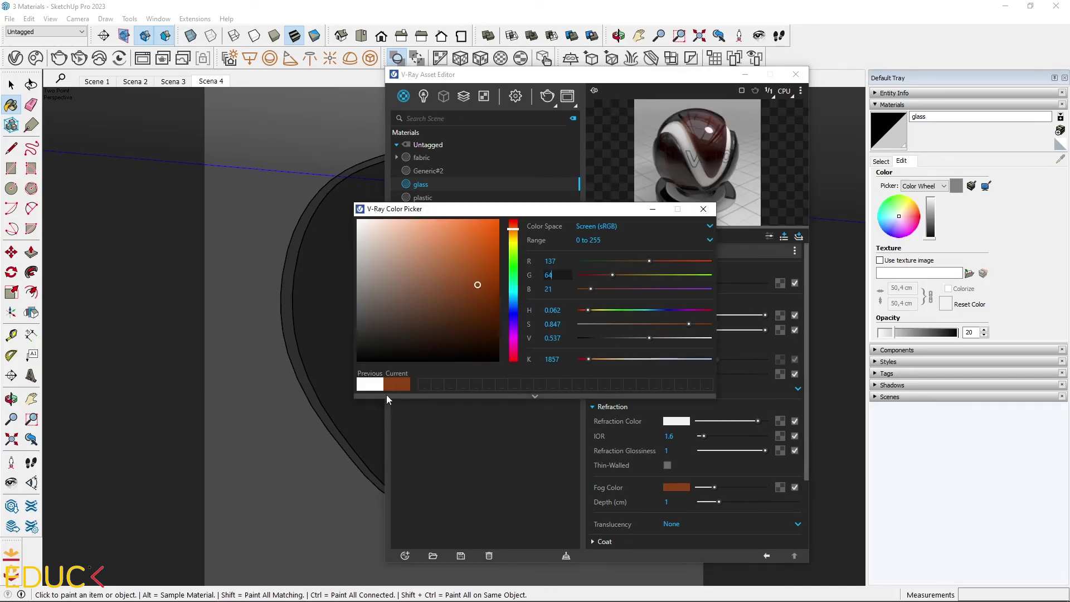
left_click(612, 511)
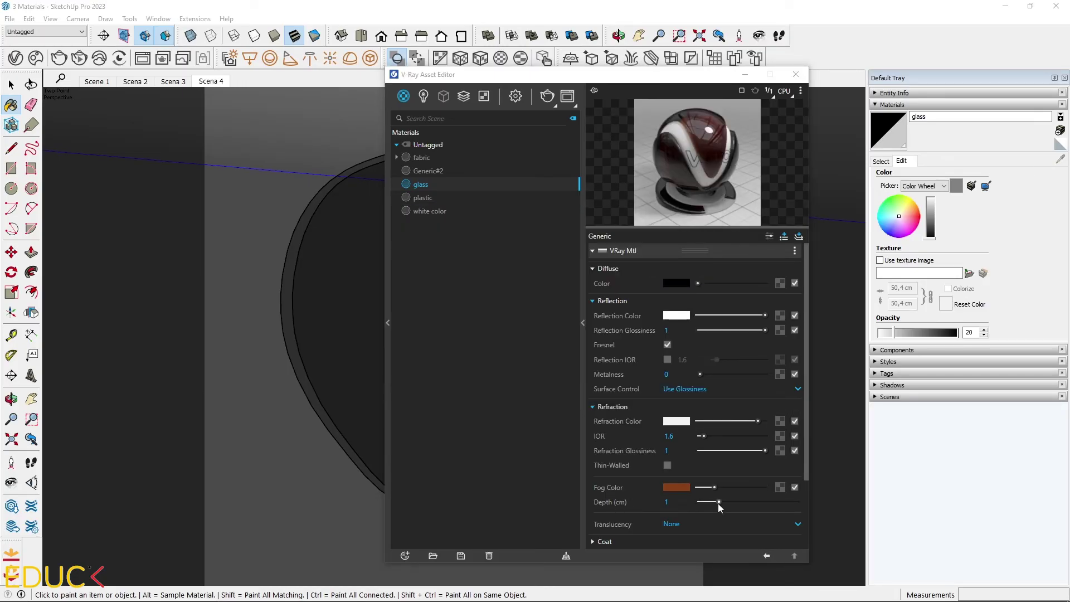
left_click_drag(719, 502, 761, 514)
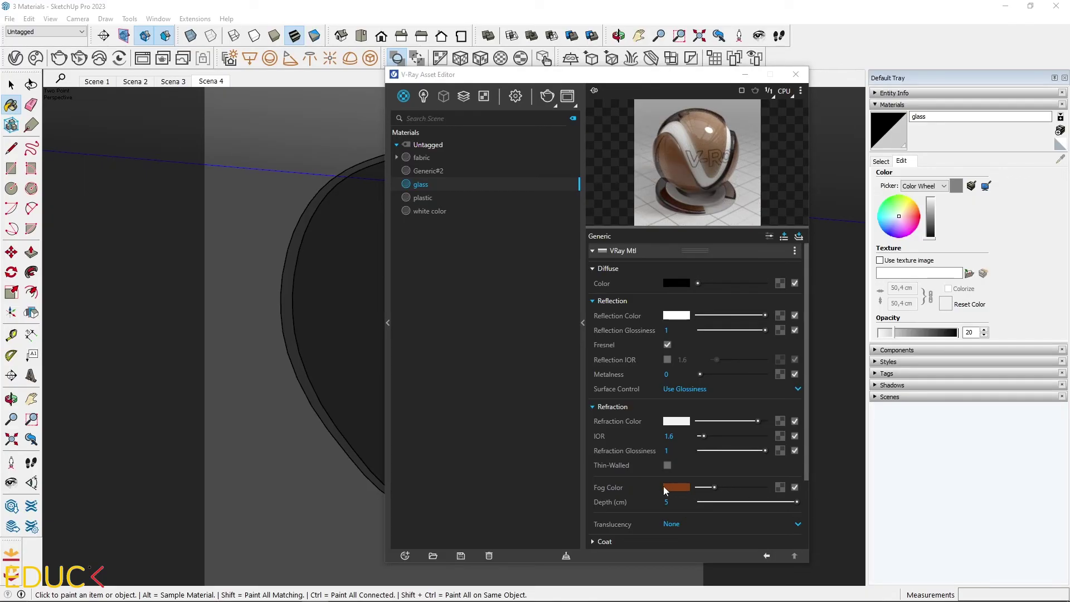
left_click_drag(721, 503, 840, 480)
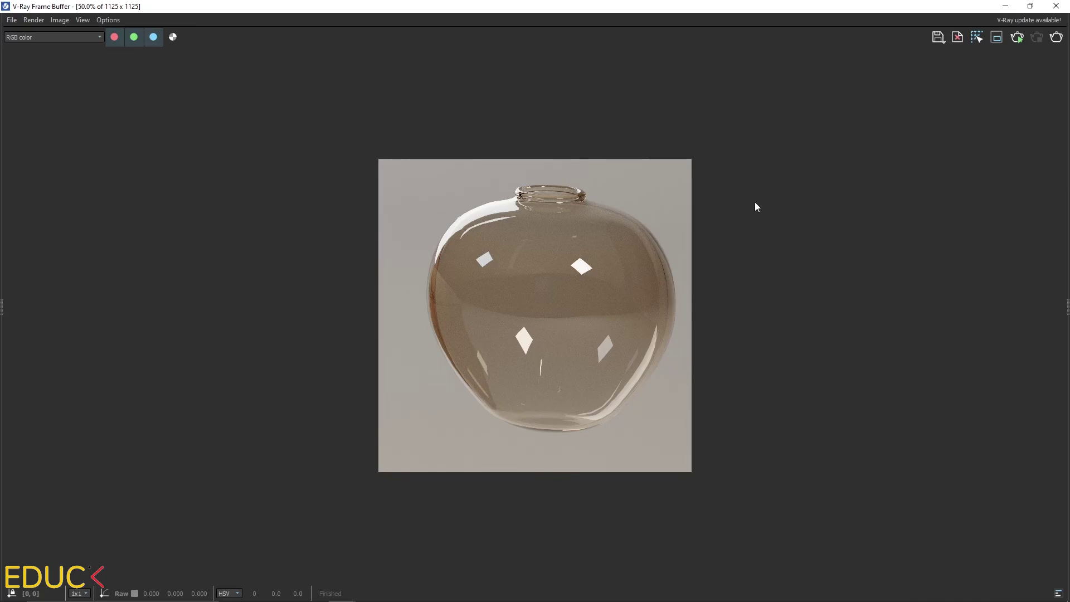
Step: Add a Noise B texture as the bump map of the glass material
left_click(1005, 6)
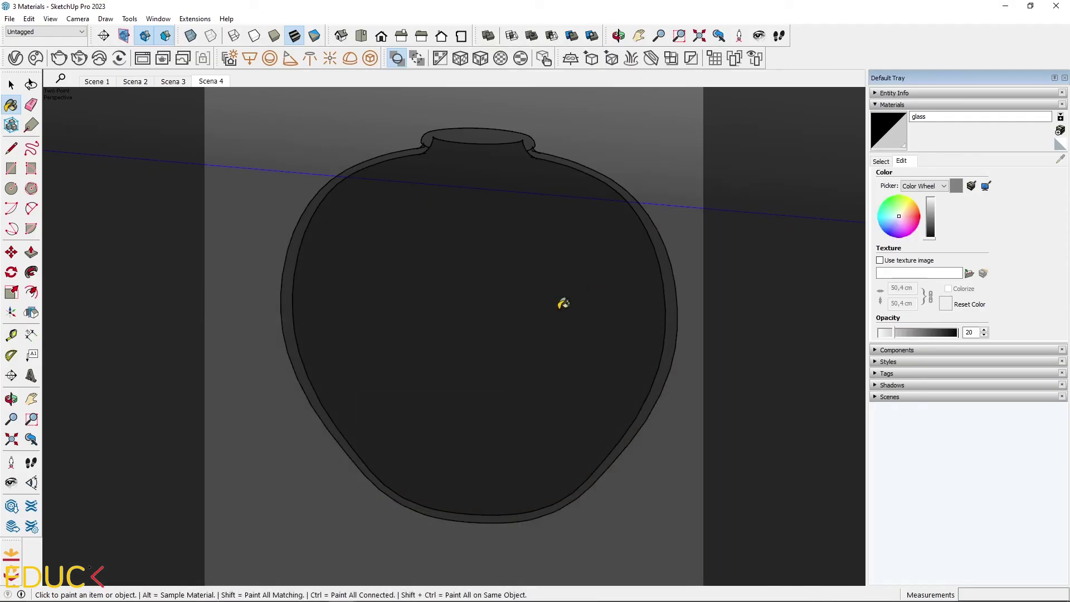
left_click(15, 58)
left_click(611, 300)
left_click(613, 319)
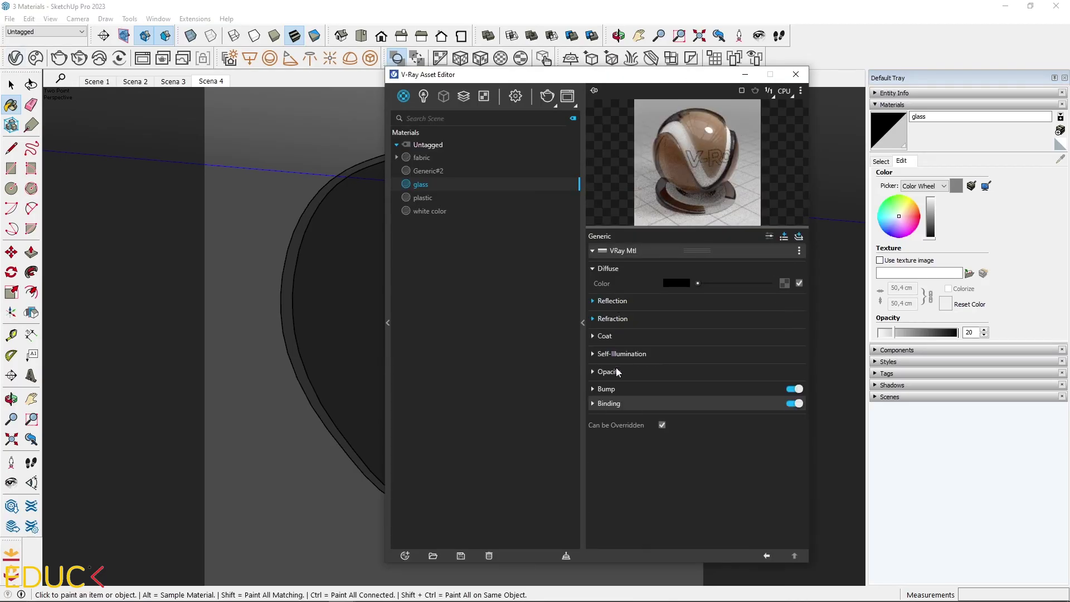
left_click(607, 389)
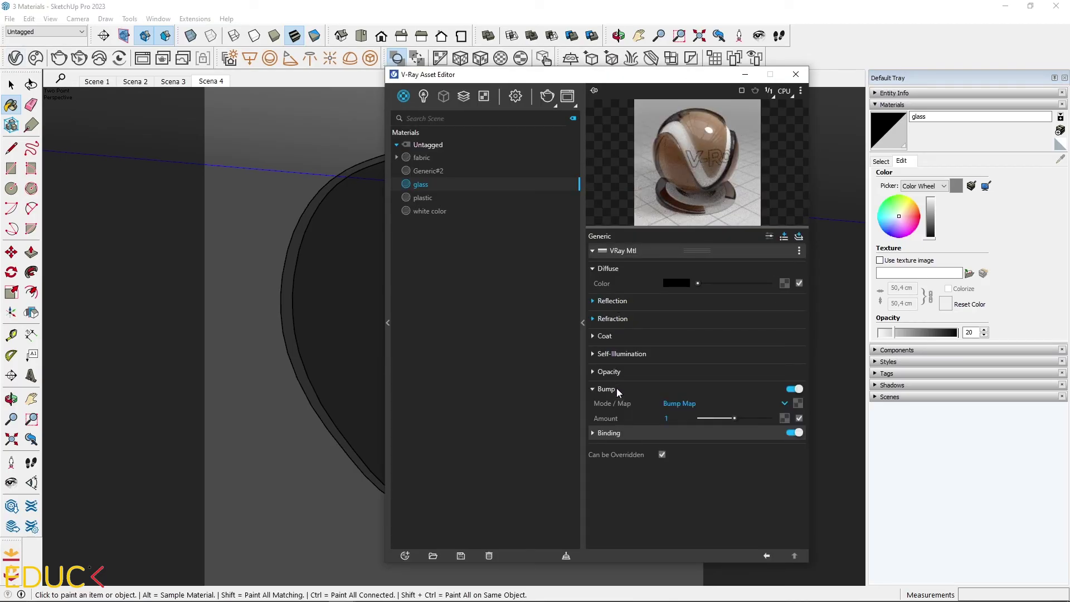
left_click(798, 403)
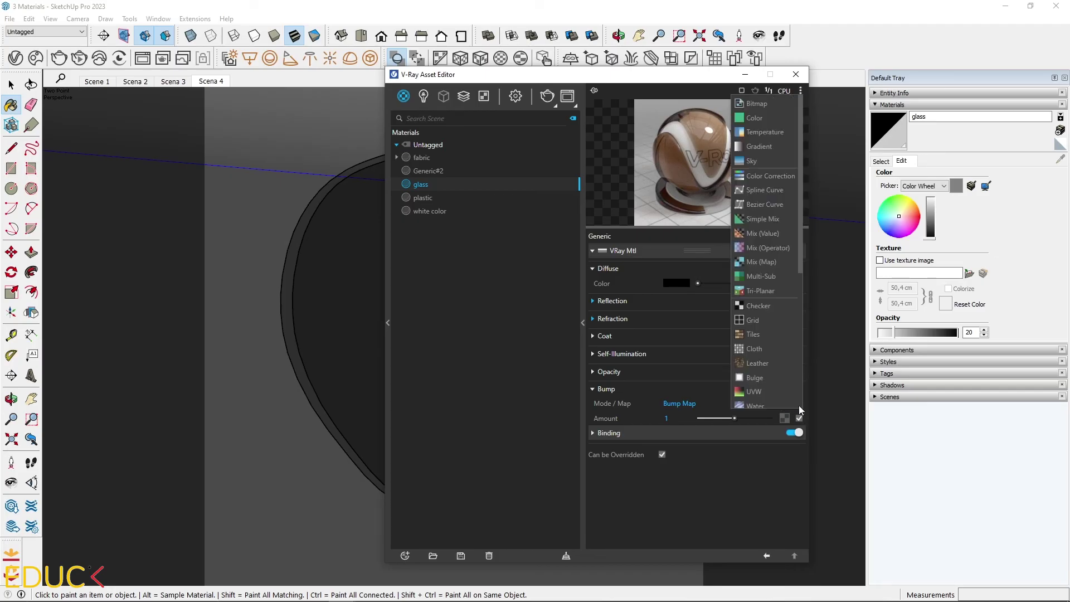
scroll(775, 355, "down", 5)
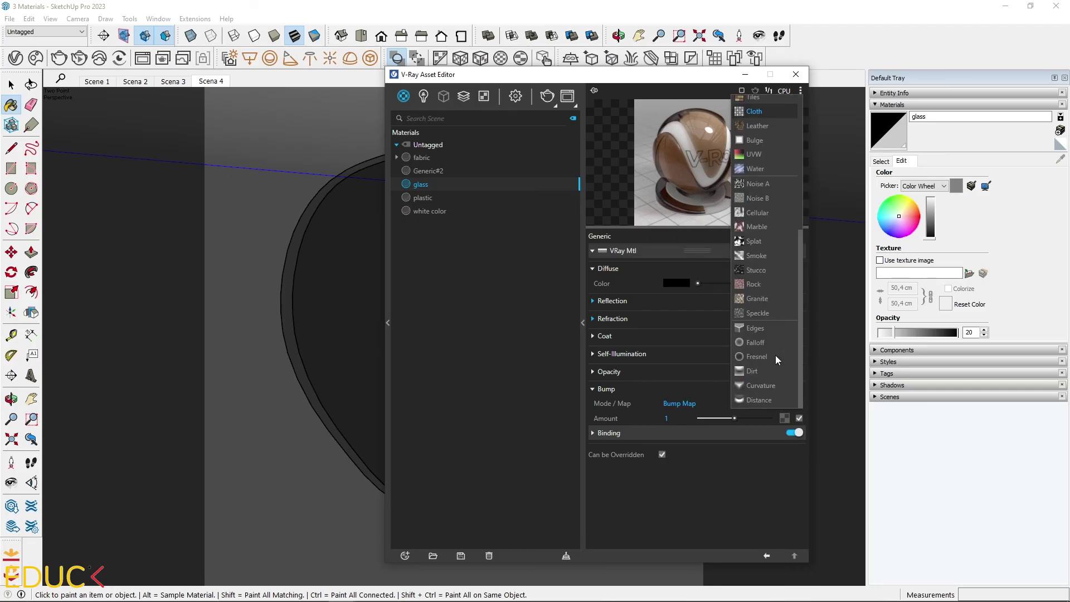
left_click(762, 198)
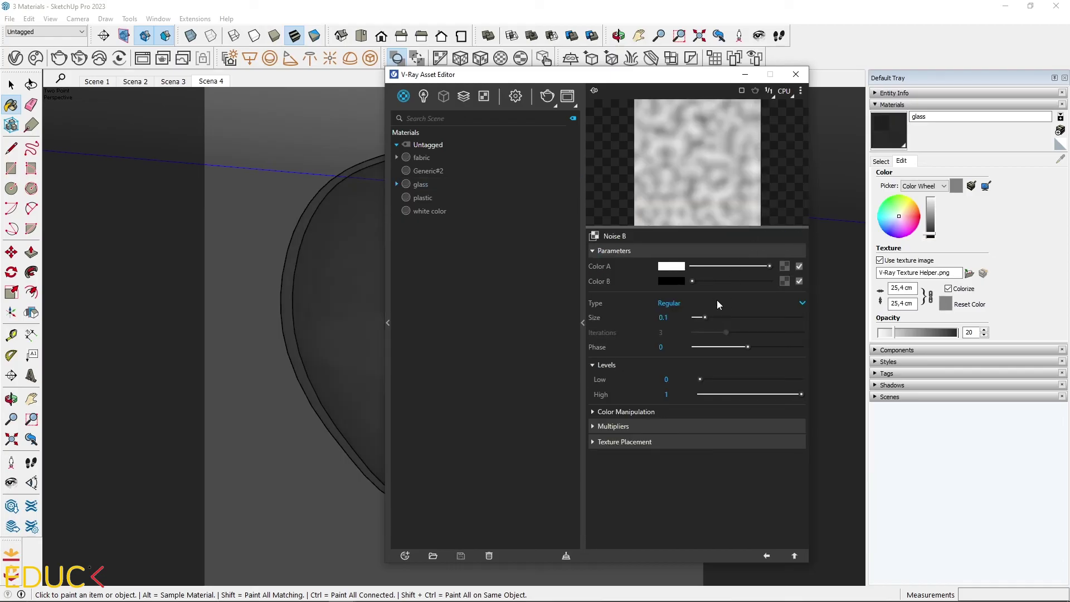
Step: Set the Noise B size to 0.2 and the glass material's bump amount to 0.1
left_click_drag(705, 317, 716, 317)
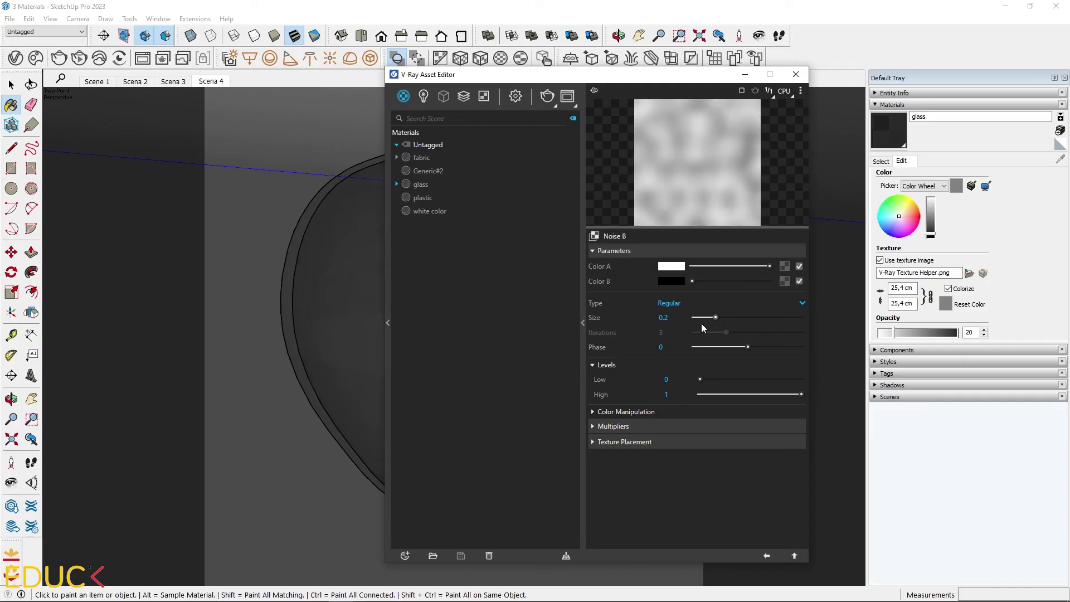
left_click(767, 555)
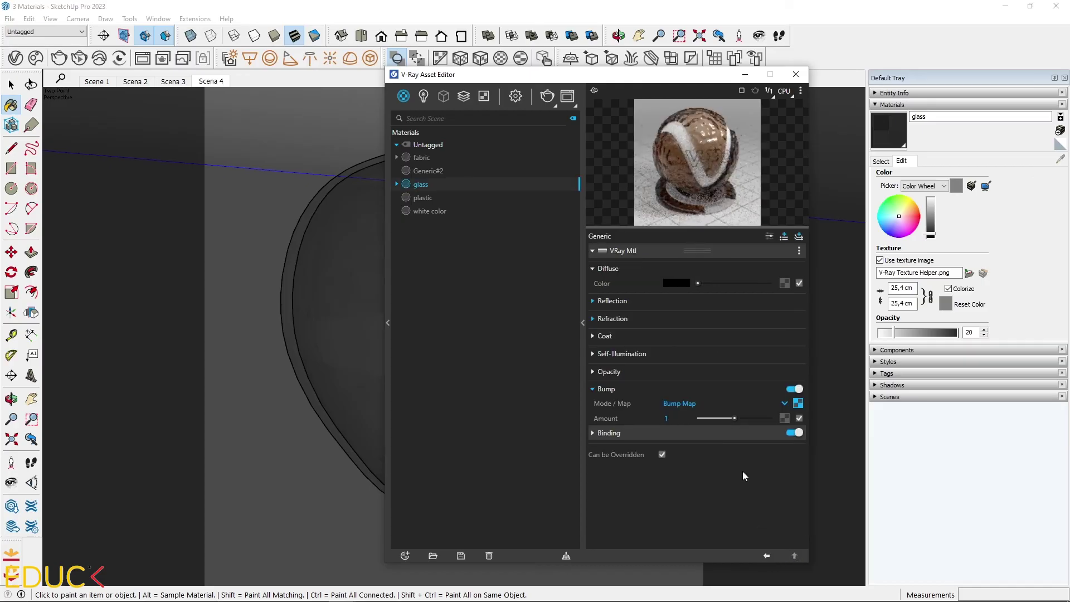
left_click(608, 268)
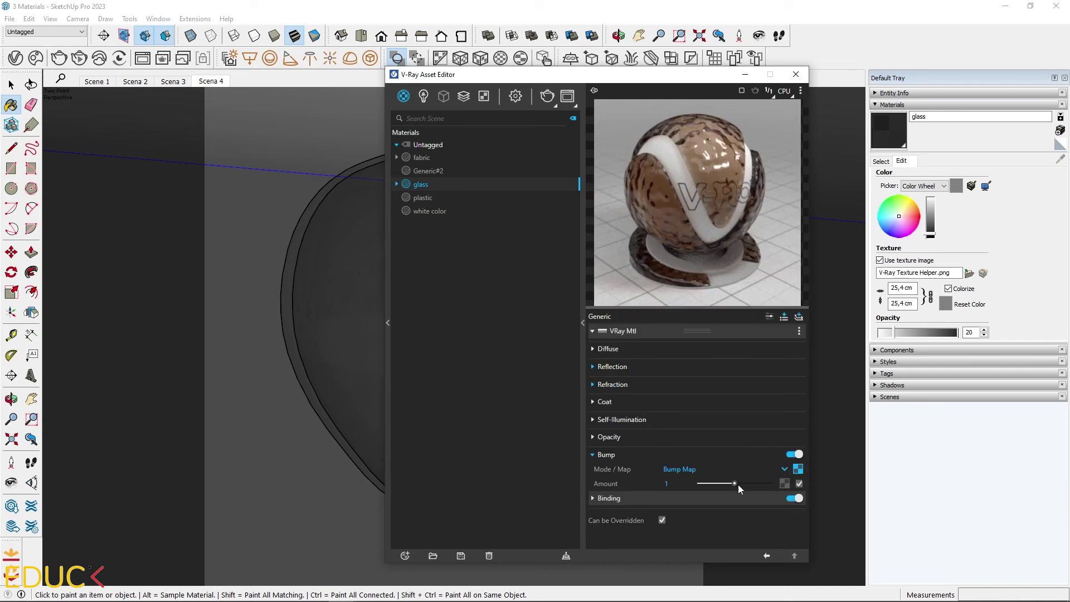
left_click_drag(734, 484, 705, 486)
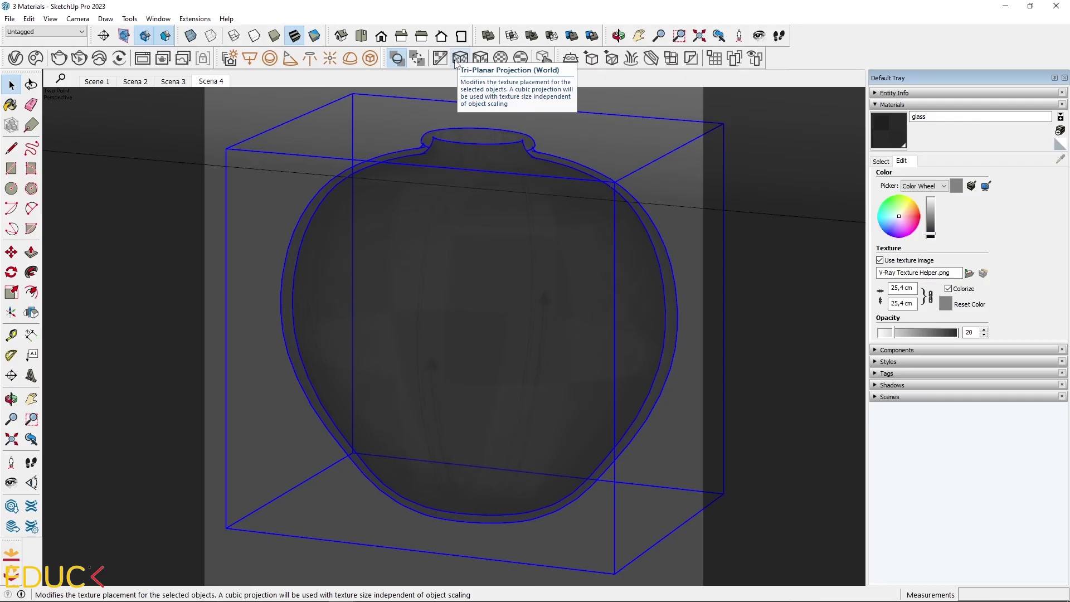
Step: Render the vase in Scene 4 and examine the effect of the bump on the glass
left_click(676, 212)
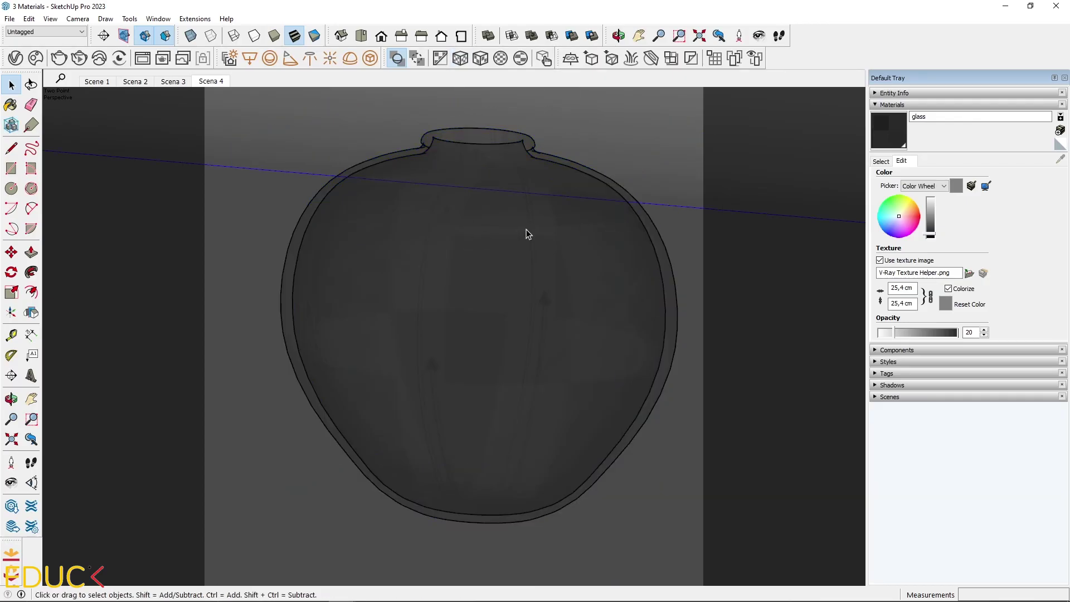
left_click(527, 234)
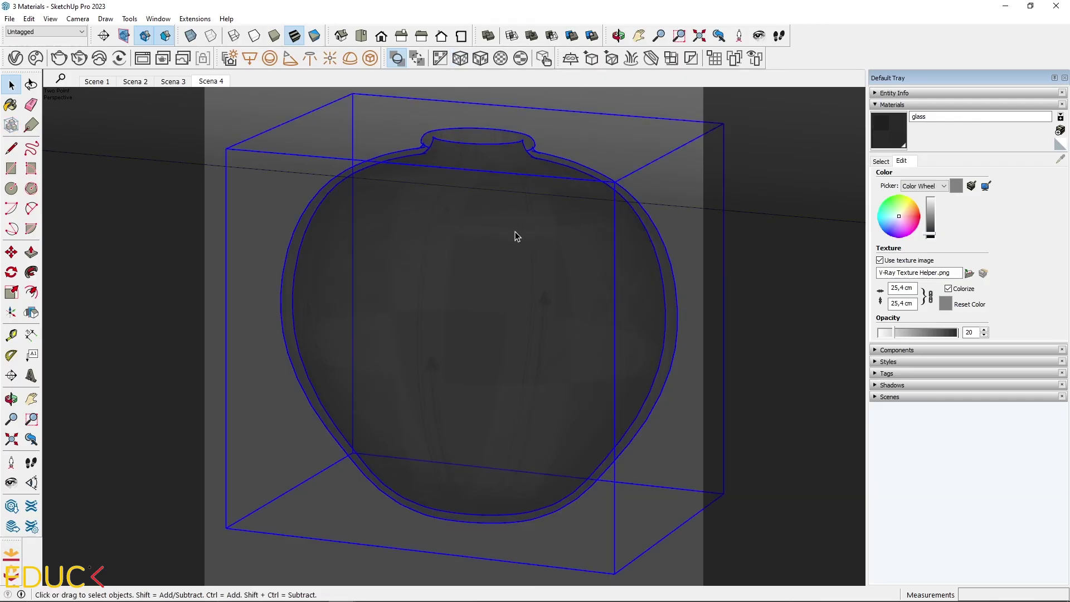
left_click(58, 60)
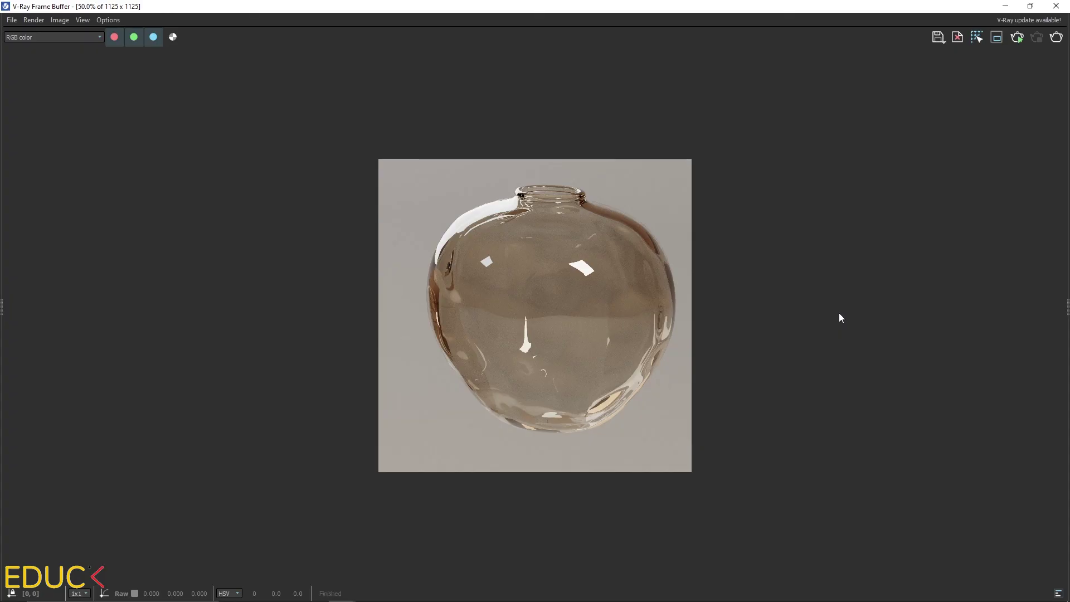
double_click(590, 269)
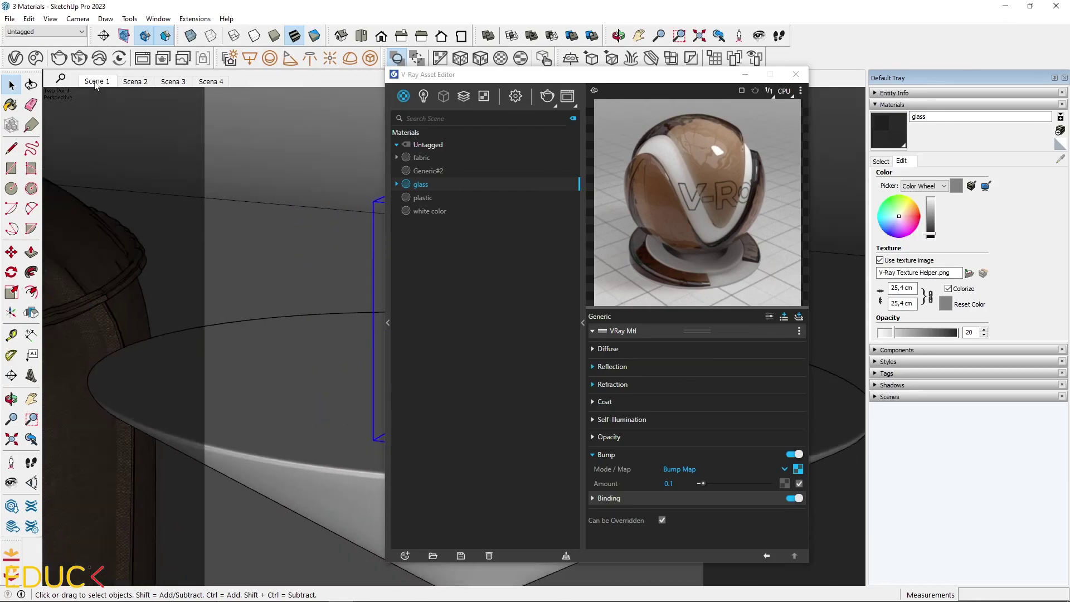
Step: Switch to Scene 1 and import the Vase 002 model from the Chaos Cosmos indoor plants, keeping only its branch
left_click(95, 81)
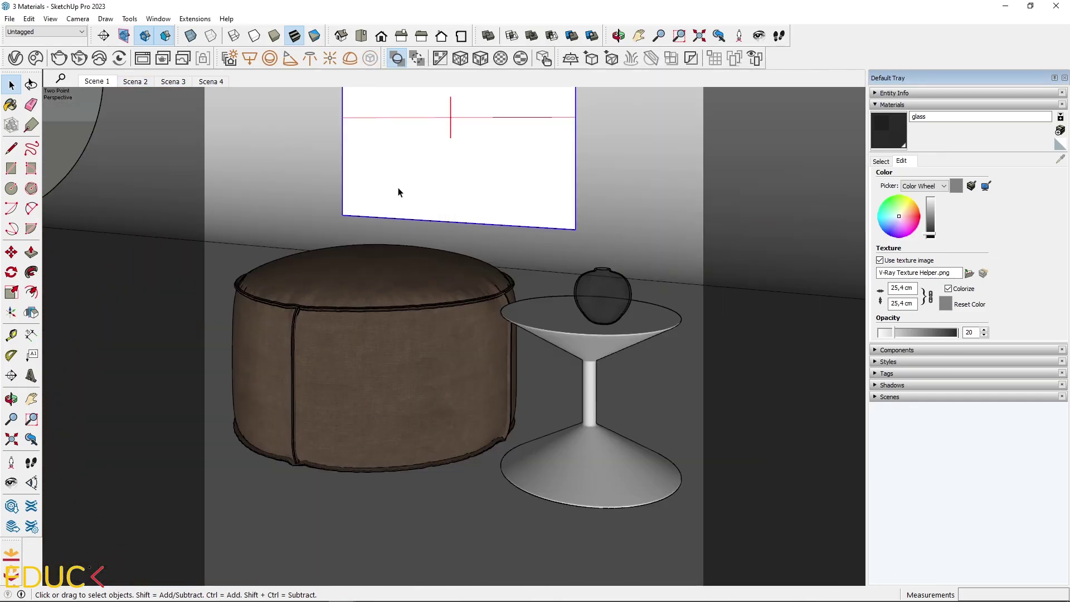
left_click(34, 57)
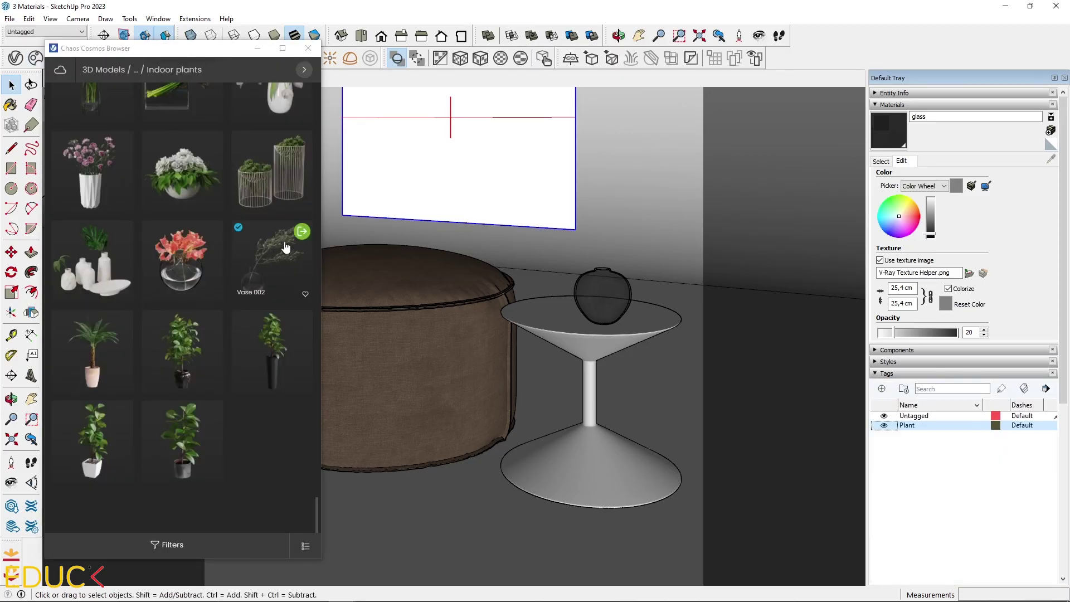
left_click(301, 231)
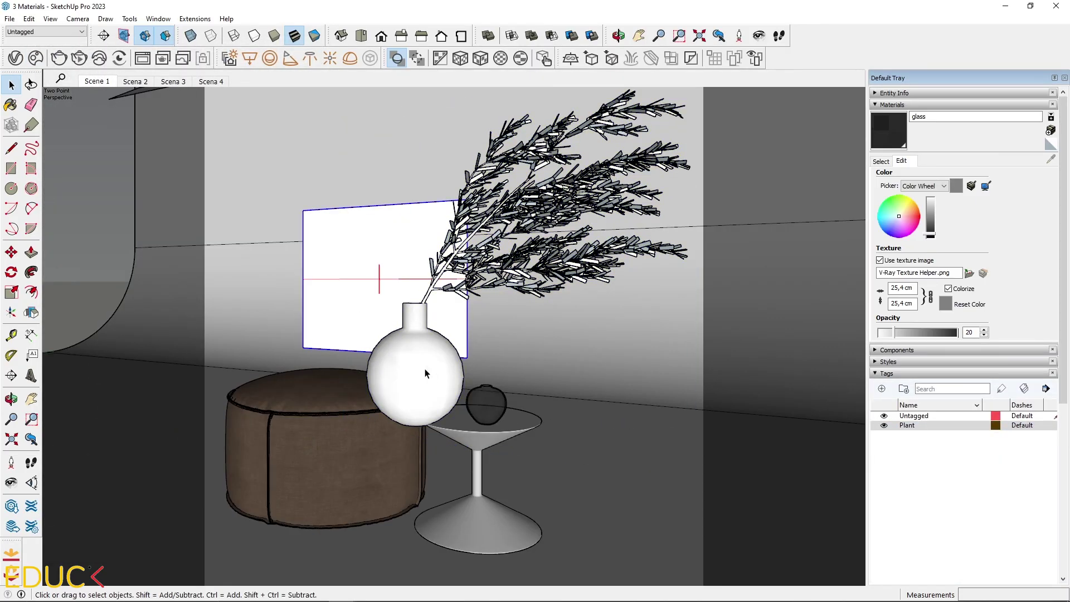
key("Escape")
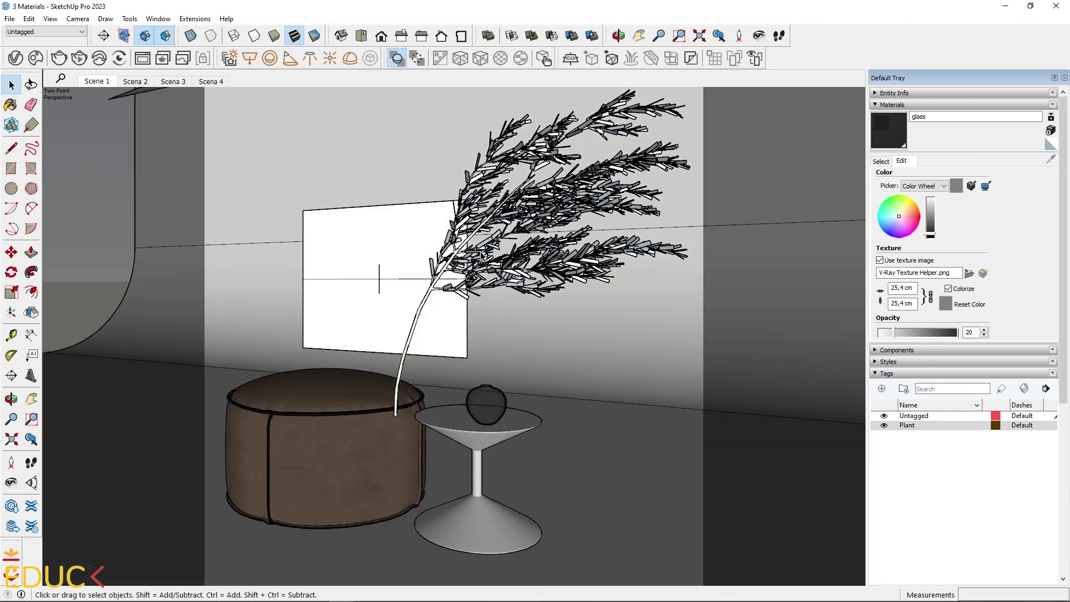
Step: Scale the branch down to fit inside the glass vase on the table and render Scene 1
left_click(558, 167)
key("s")
left_click_drag(366, 115, 394, 299)
key("space")
scroll(297, 138, "up", 3)
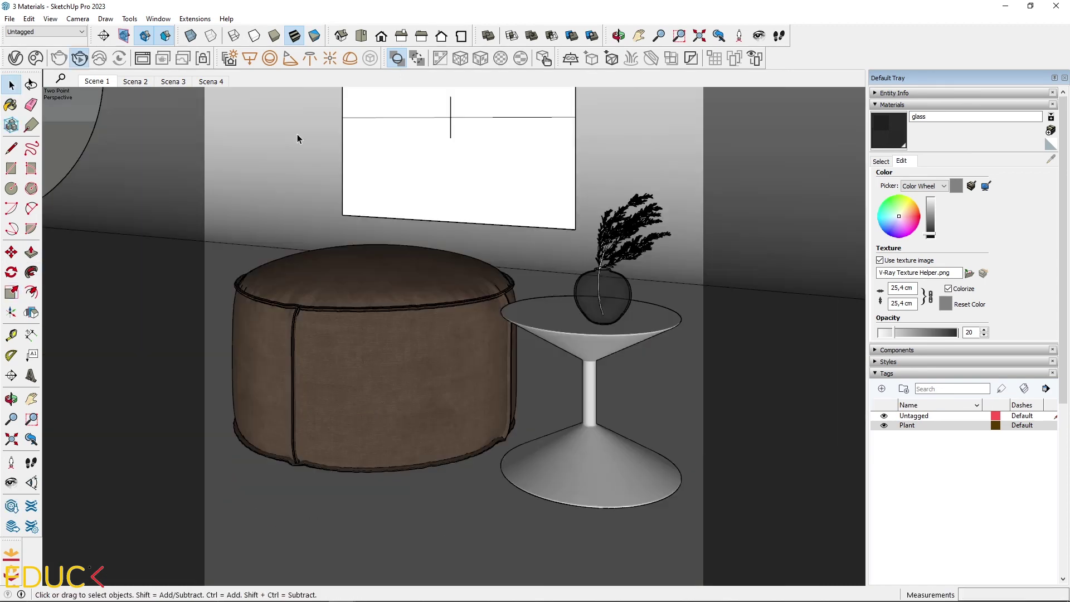
left_click(97, 59)
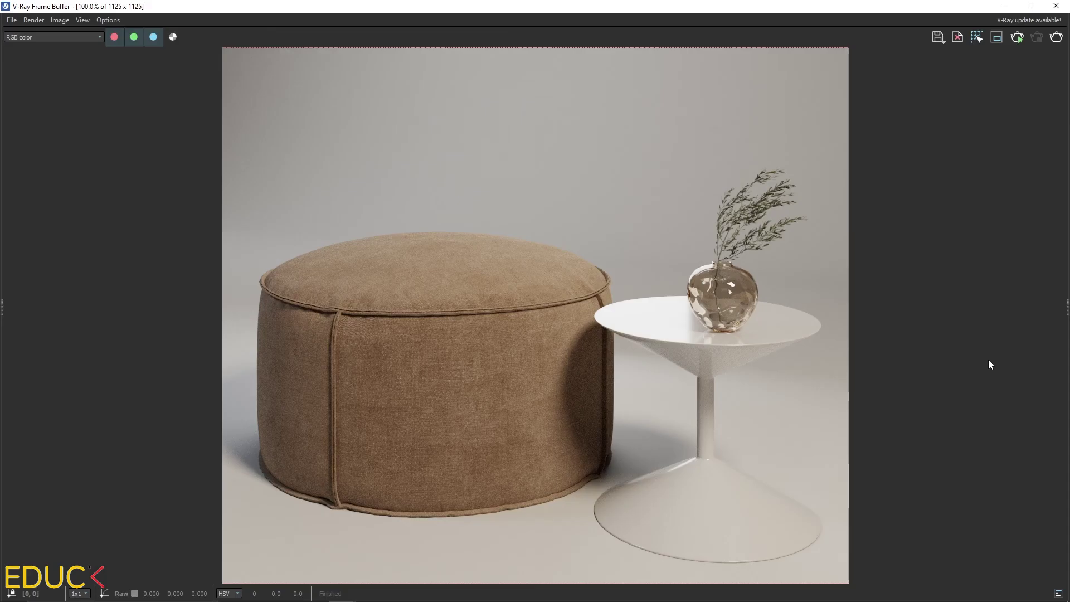